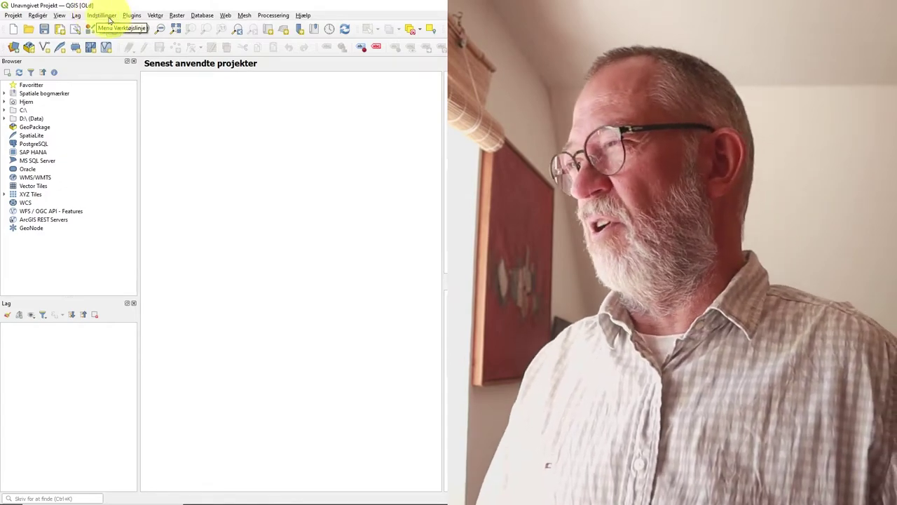
Enable the system locale override in the general settings and switch the interface language to English
{"action": "left_click", "coordinate": [104, 16]}
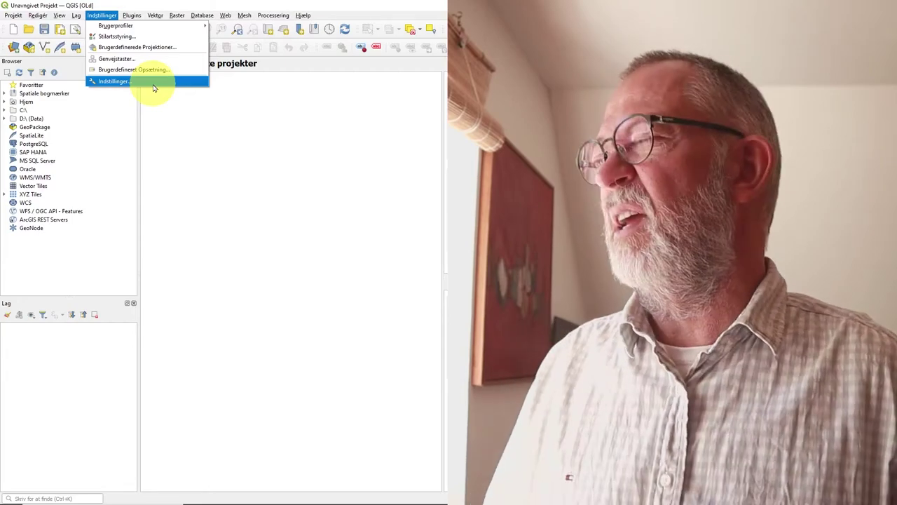
{"action": "left_click", "coordinate": [145, 80]}
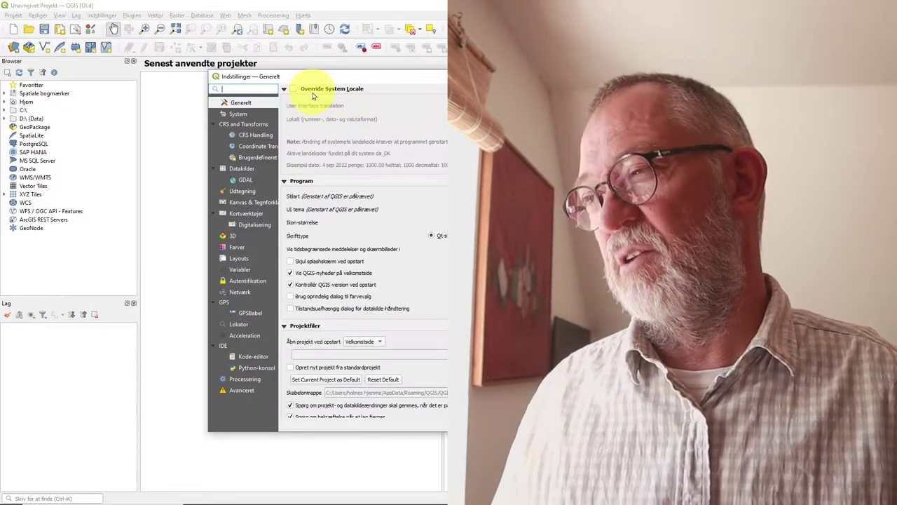
{"action": "left_click", "coordinate": [293, 89]}
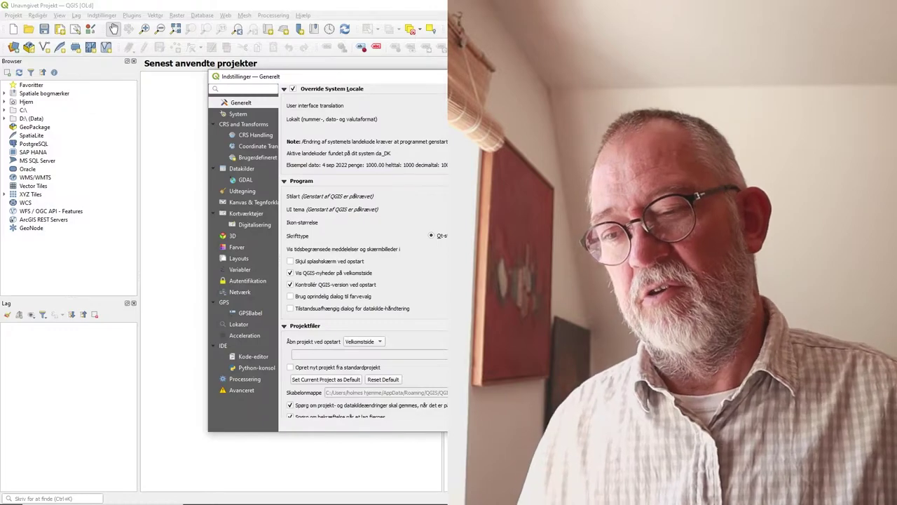
{"action": "key", "text": "Escape"}
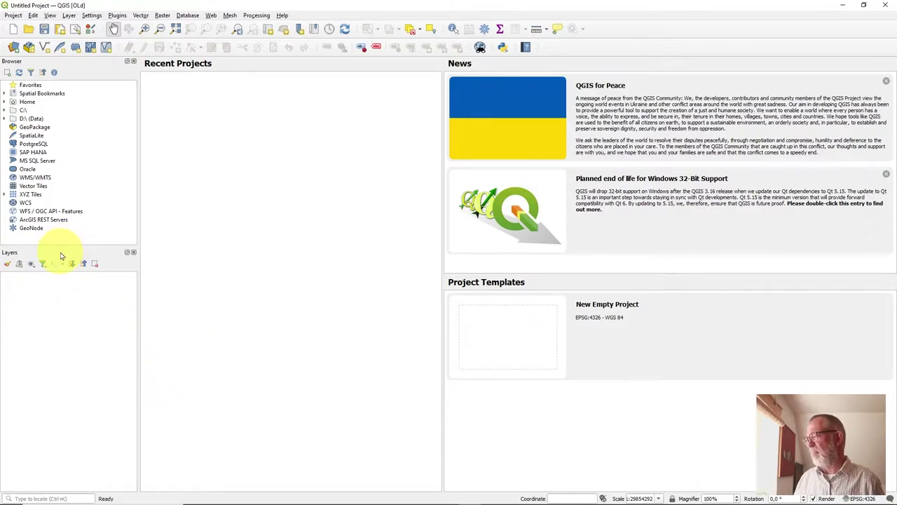
Move the Layers panel from beneath the Browser panel and dock it on the opposite side of the workspace
{"action": "left_click_drag", "start_coordinate": [59, 254], "coordinate": [872, 207]}
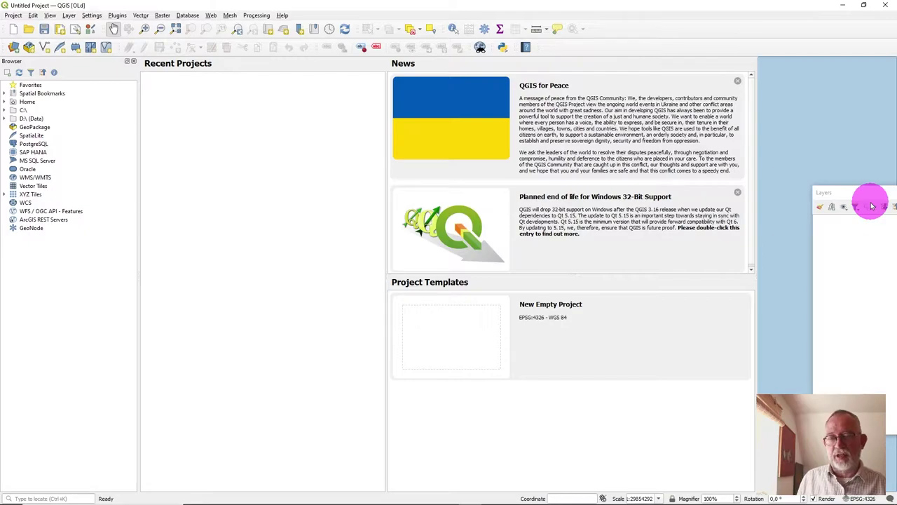
{"action": "left_click_drag", "start_coordinate": [872, 206], "coordinate": [866, 202]}
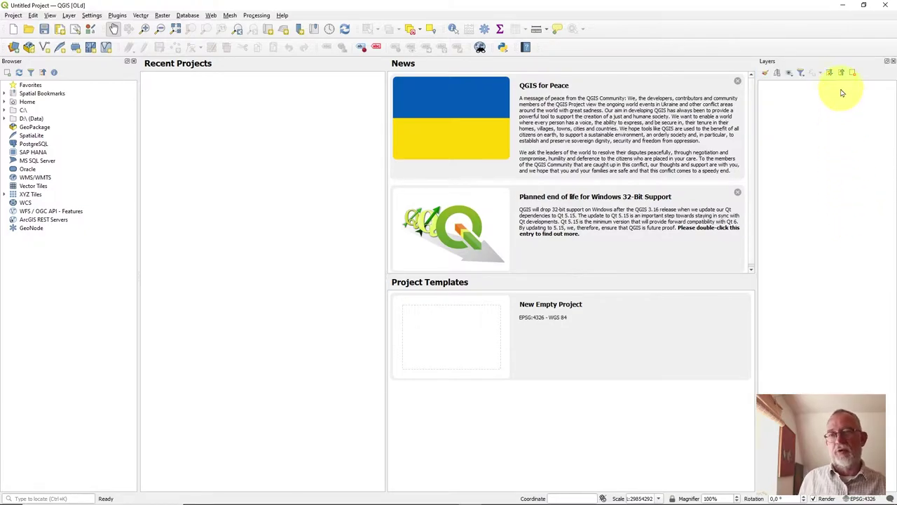
Undock the Layers panel and stack it with the Browser panel so both share one tabbed dock area
{"action": "left_click_drag", "start_coordinate": [844, 66], "coordinate": [896, 175]}
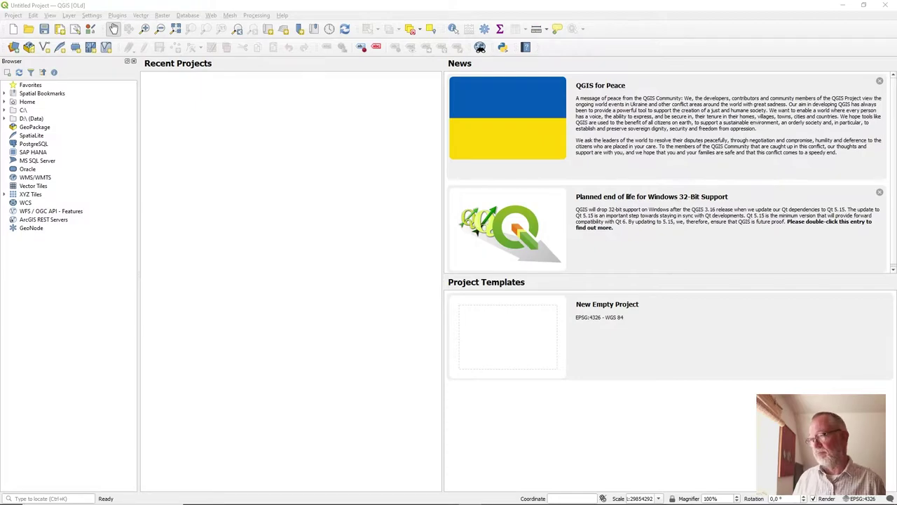
{"action": "key", "text": "ctrl+1"}
{"action": "left_click_drag", "start_coordinate": [837, 77], "coordinate": [50, 194]}
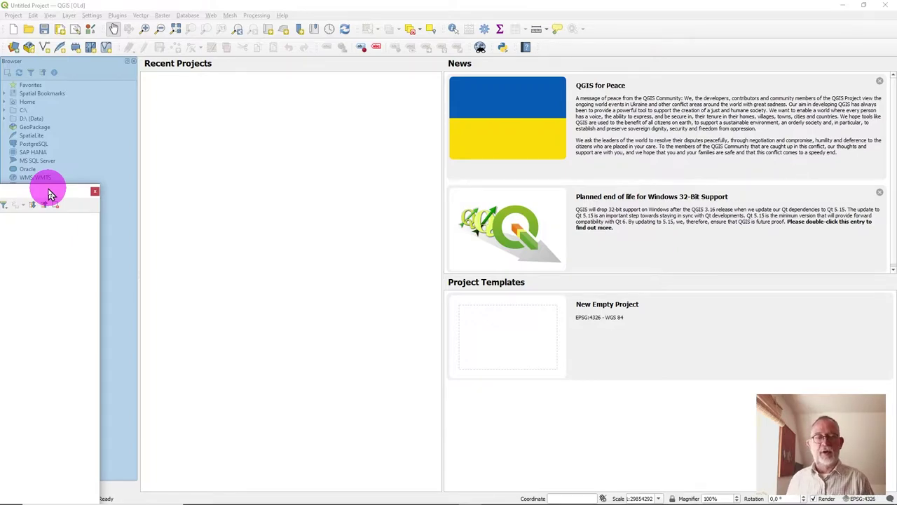
{"action": "left_click_drag", "start_coordinate": [50, 194], "coordinate": [49, 192]}
{"action": "double_click", "coordinate": [49, 192]}
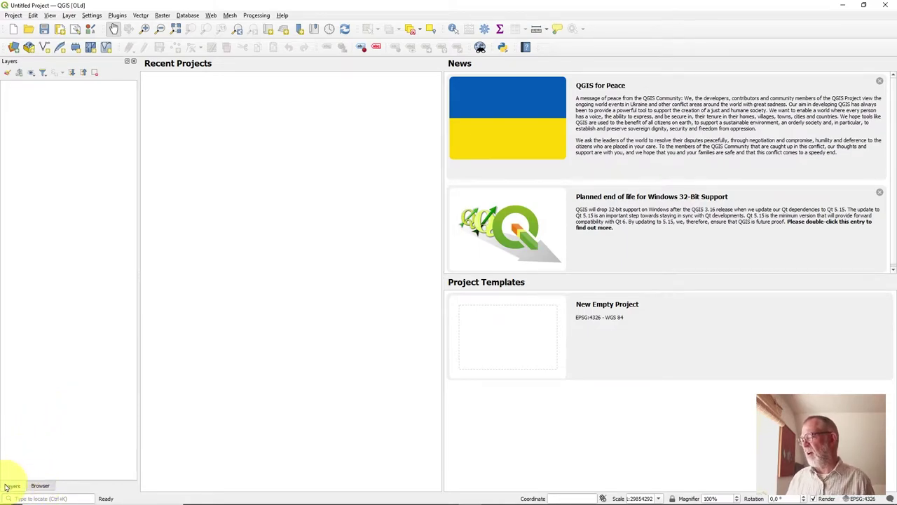
Switch back and forth between the stacked Layers and Browser panels, ending on Browser
{"action": "left_click", "coordinate": [39, 486]}
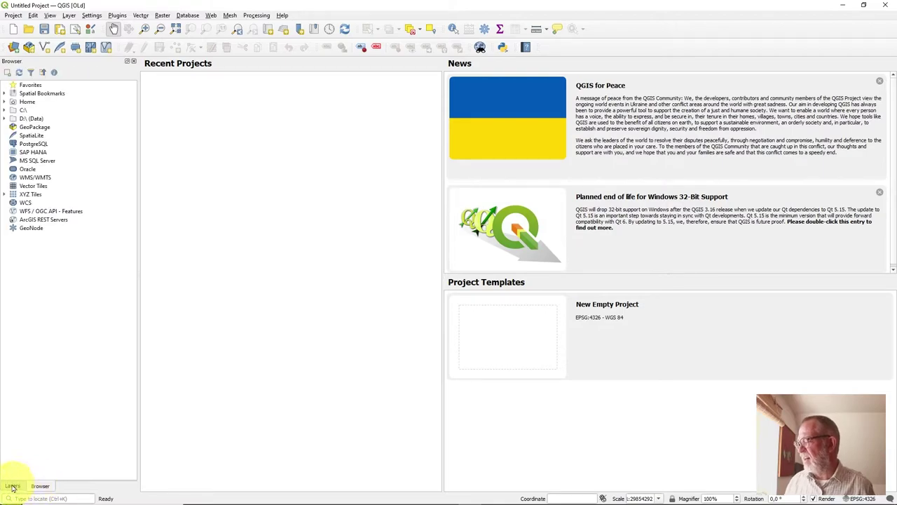
{"action": "left_click", "coordinate": [12, 485]}
{"action": "left_click", "coordinate": [40, 487]}
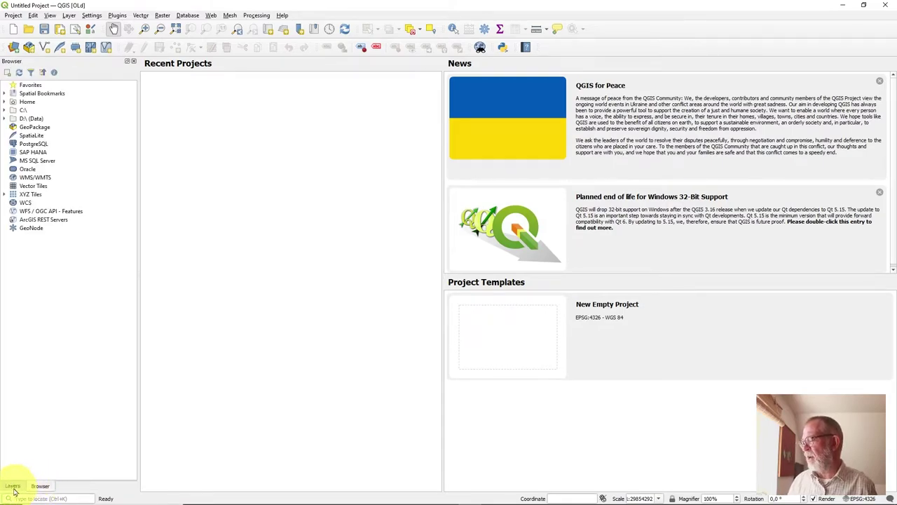
{"action": "left_click", "coordinate": [12, 486]}
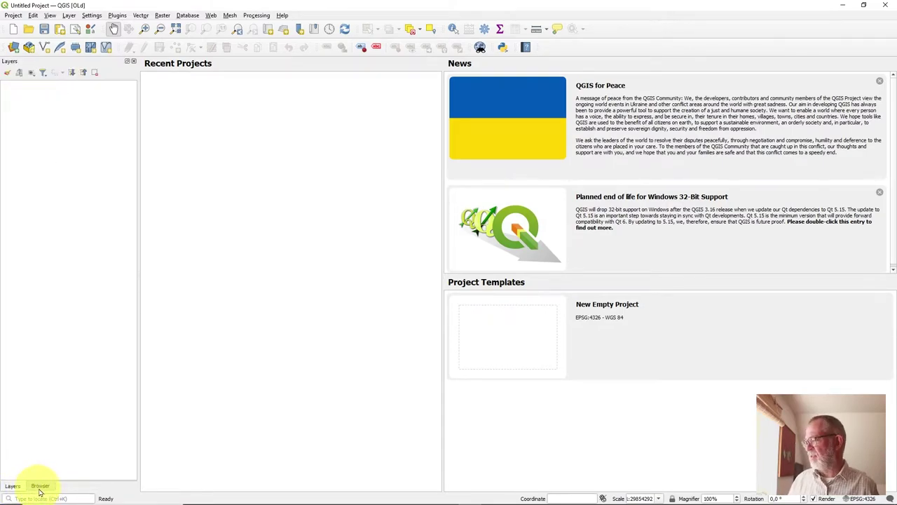
{"action": "left_click", "coordinate": [40, 488]}
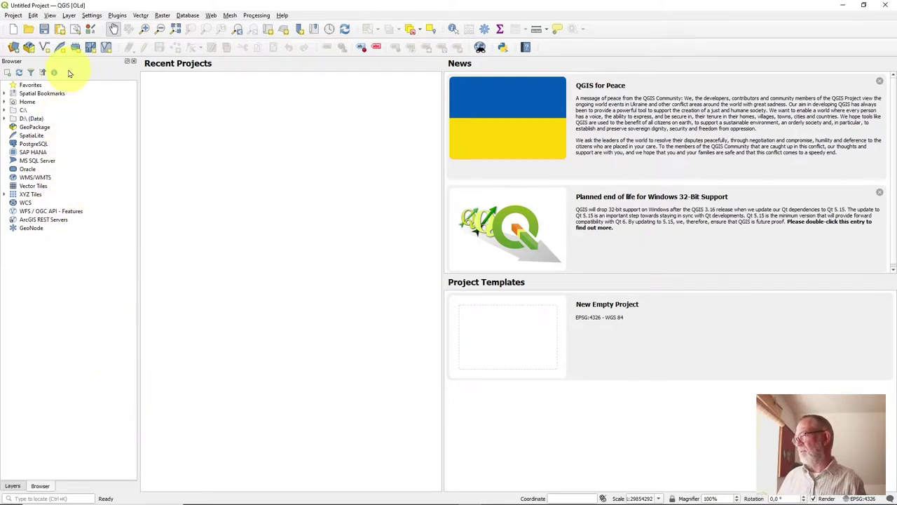
Separate the Browser panel from the tabbed stack and dock it on the side of the workspace opposite Layers
{"action": "left_click_drag", "start_coordinate": [63, 67], "coordinate": [4, 141]}
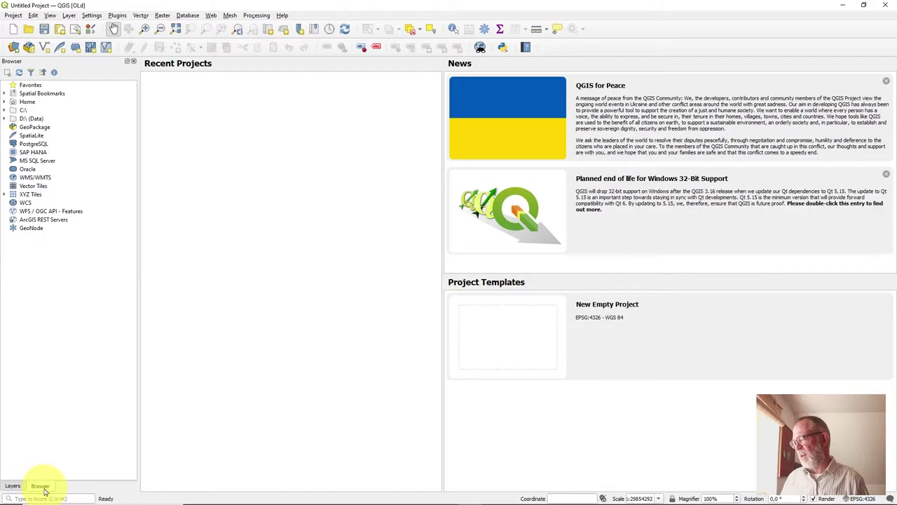
{"action": "left_click_drag", "start_coordinate": [40, 489], "coordinate": [881, 120]}
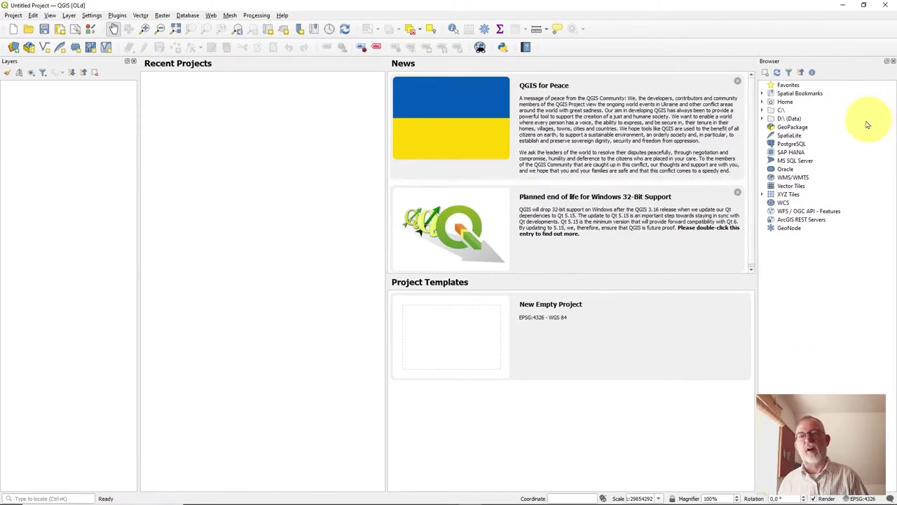
{"action": "left_click", "coordinate": [40, 304]}
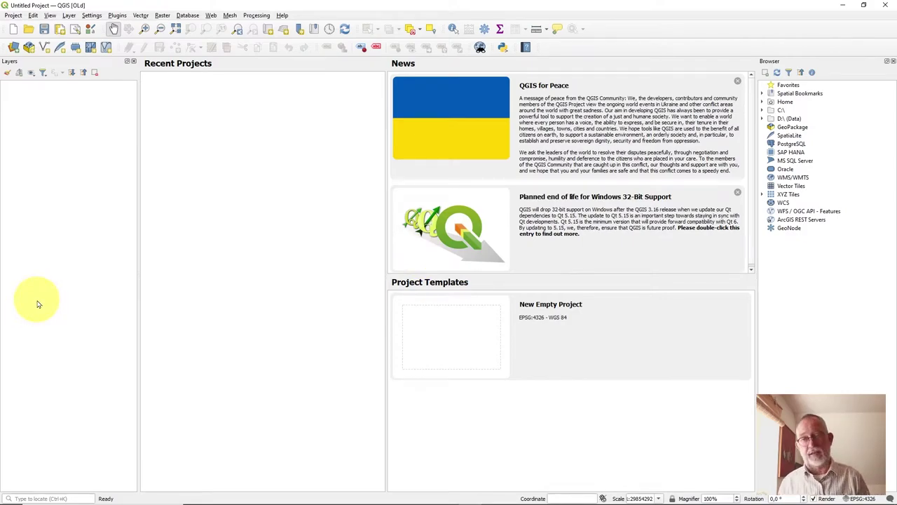
Close both the Layers panel and the Browser panel
{"action": "left_click", "coordinate": [134, 62]}
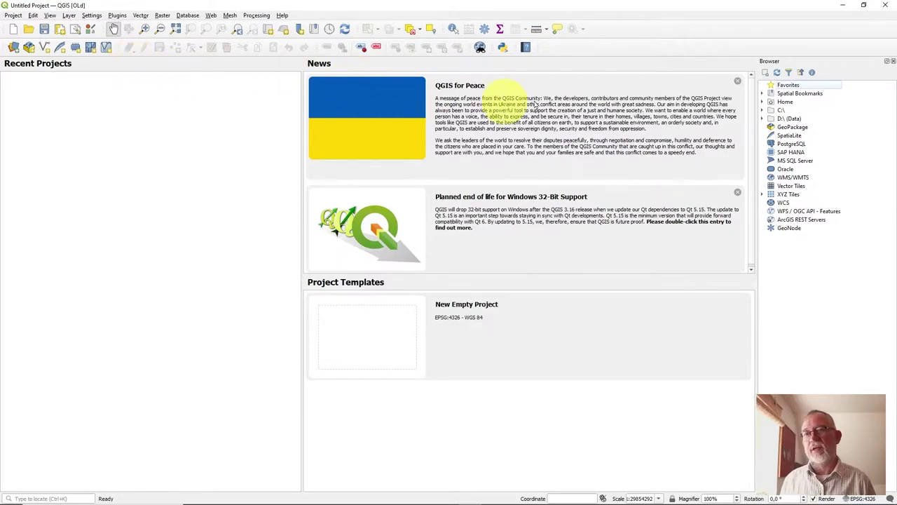
{"action": "left_click", "coordinate": [893, 61]}
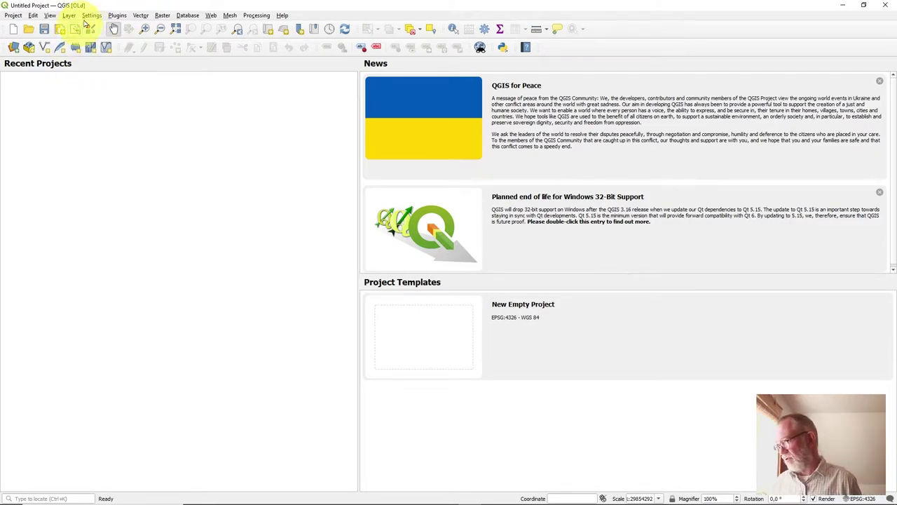
Restore the closed Layers panel to the workspace
{"action": "left_click", "coordinate": [49, 16]}
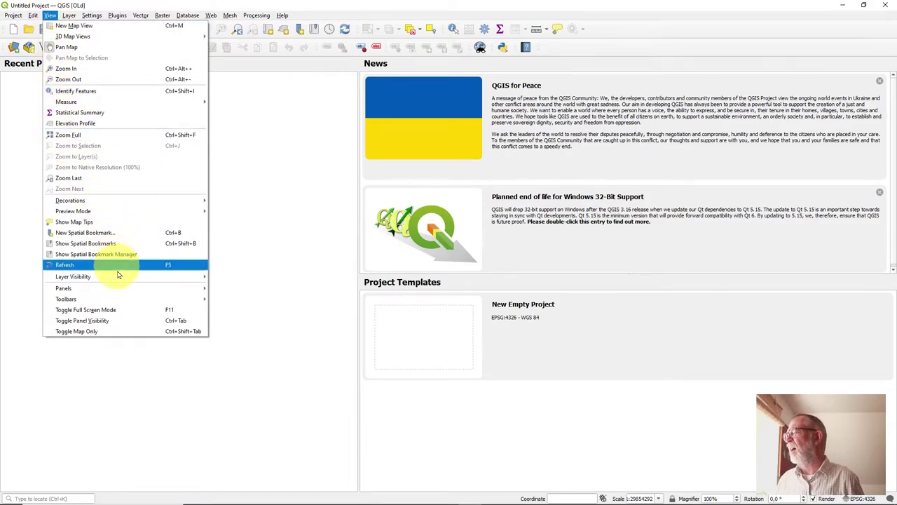
{"action": "mouse_move", "coordinate": [116, 286]}
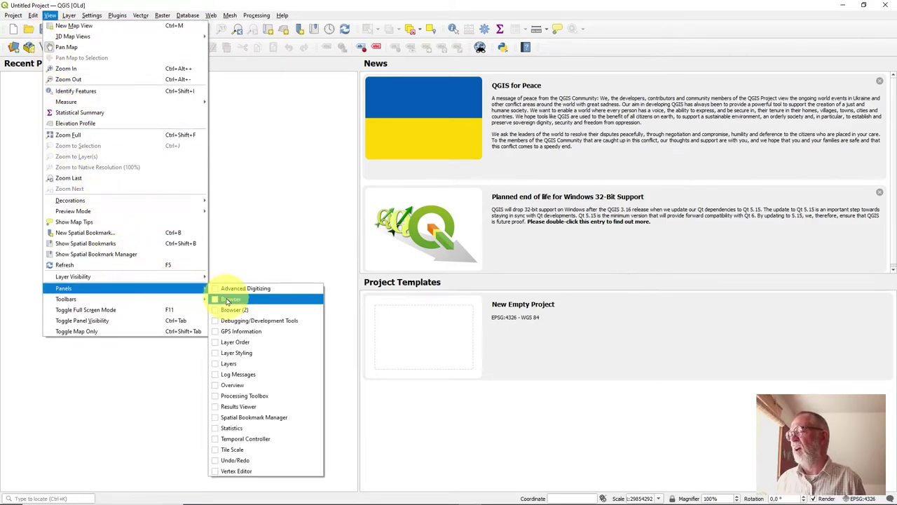
{"action": "left_click", "coordinate": [219, 363]}
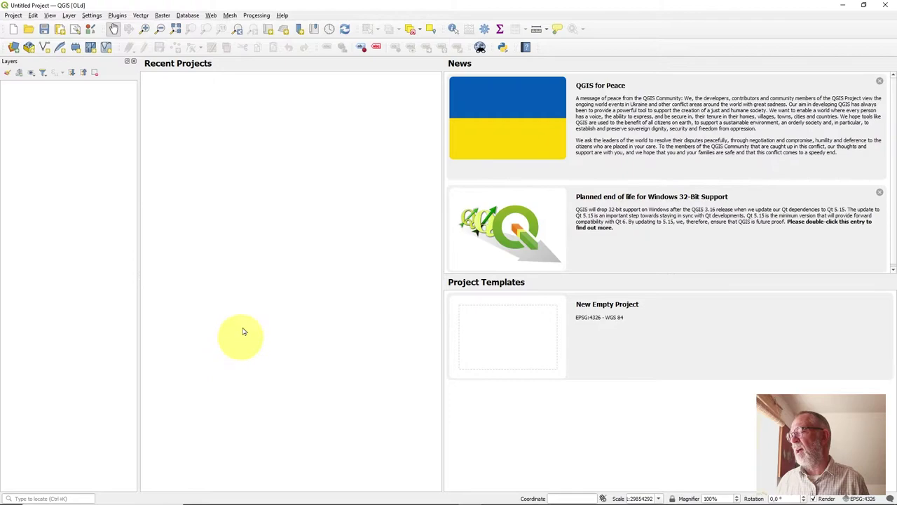
Restore the closed Browser panel alongside the Layers panel
{"action": "left_click", "coordinate": [33, 16]}
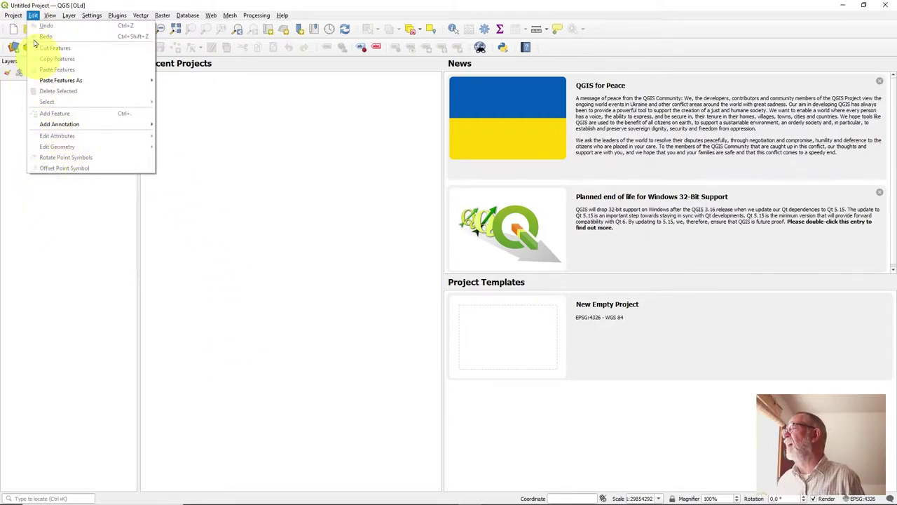
{"action": "mouse_move", "coordinate": [50, 15]}
{"action": "mouse_move", "coordinate": [119, 303]}
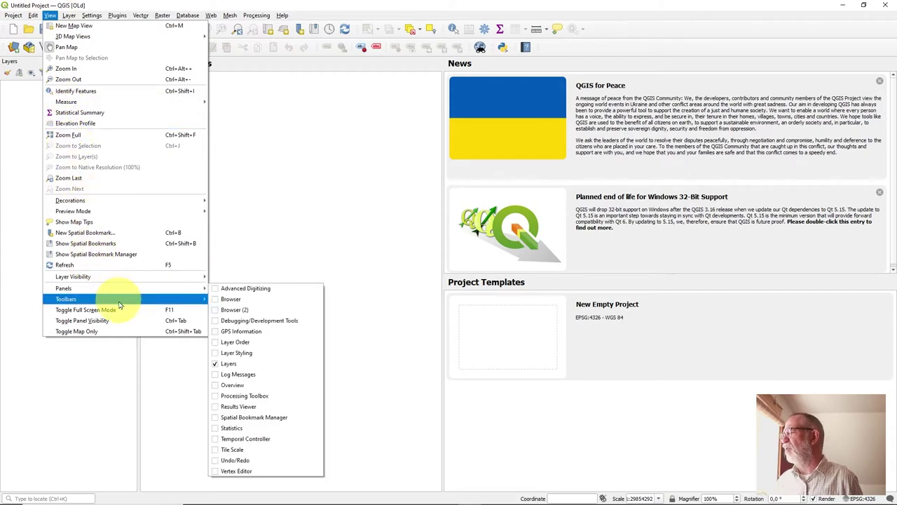
{"action": "mouse_move", "coordinate": [140, 289]}
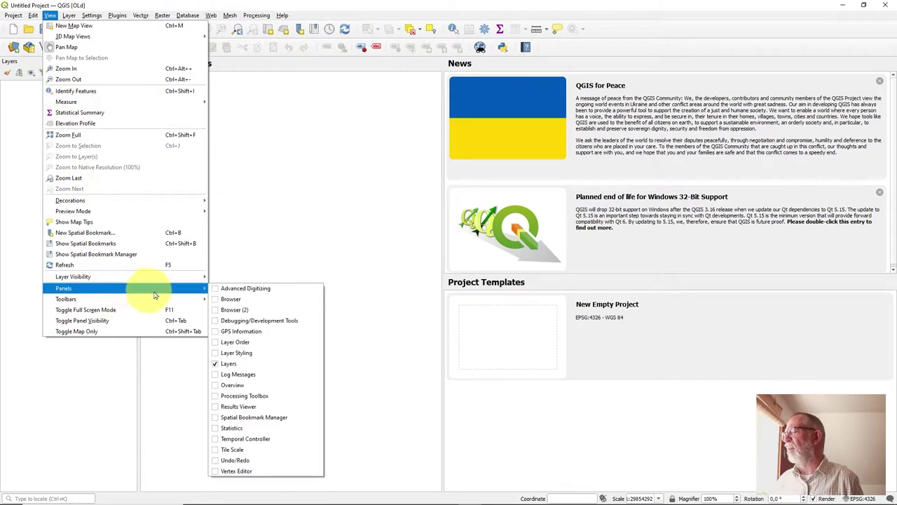
{"action": "left_click", "coordinate": [242, 300]}
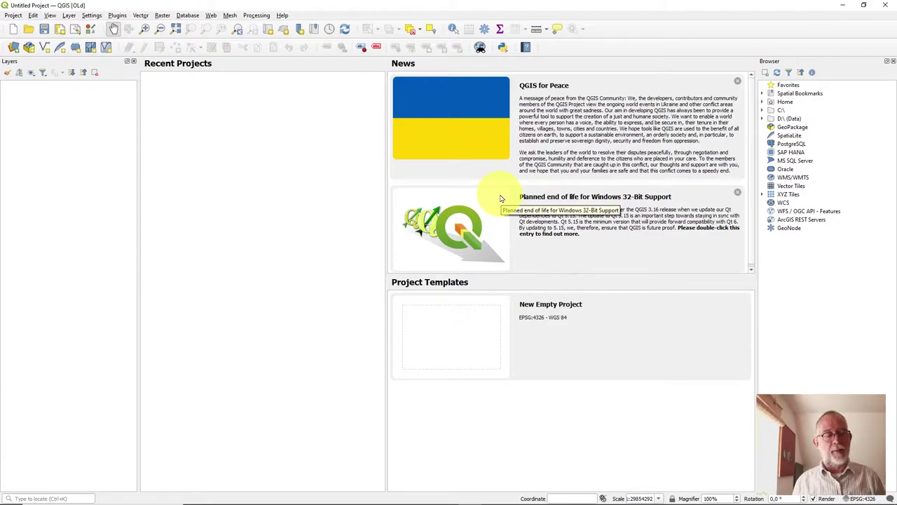
Toggle the visibility of all panels off and back on
{"action": "key", "text": "ctrl+Tab"}
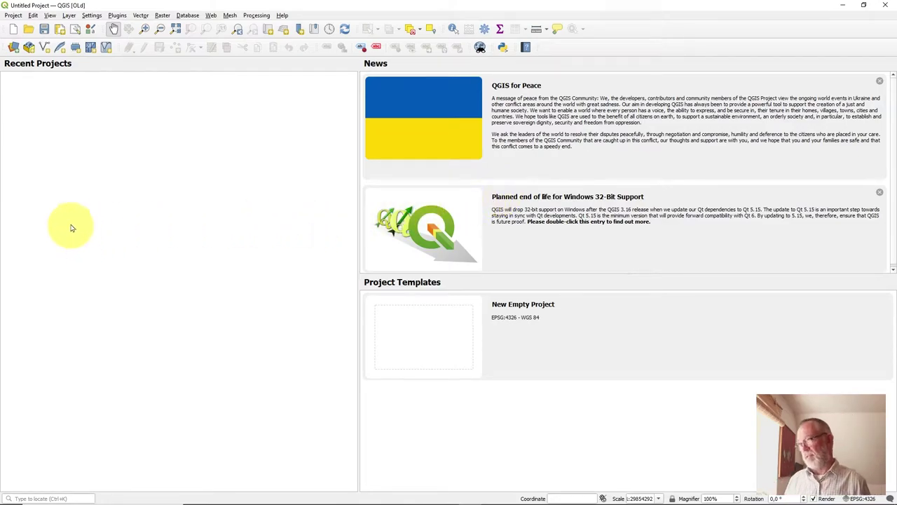
{"action": "left_click", "coordinate": [52, 17]}
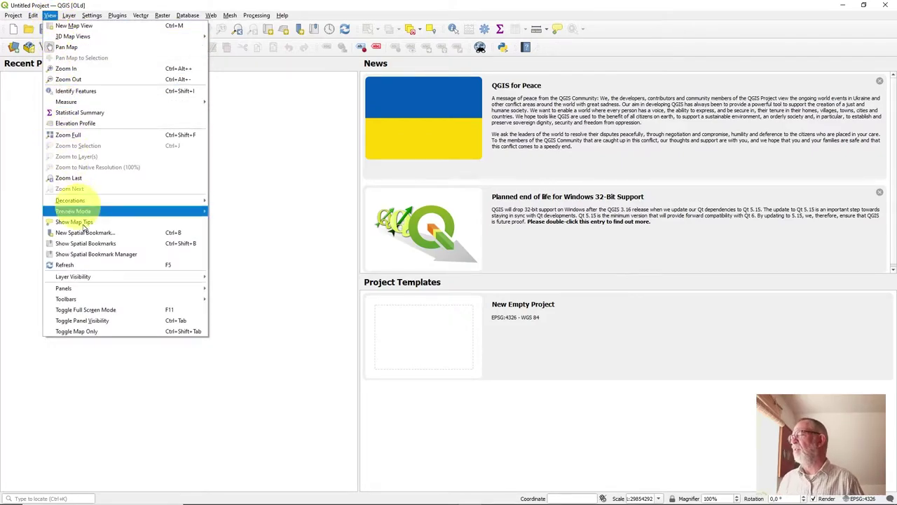
{"action": "left_click", "coordinate": [160, 326]}
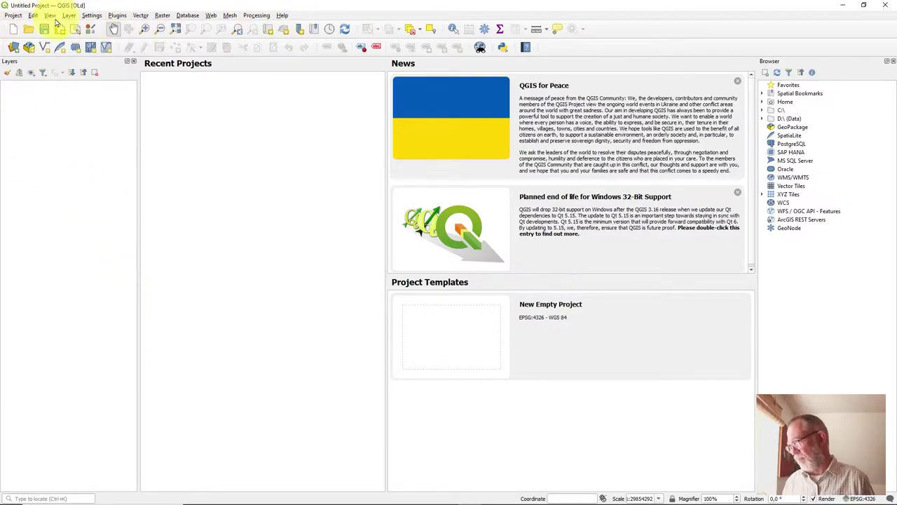
Turn full screen mode on and back off
{"action": "left_click", "coordinate": [32, 16]}
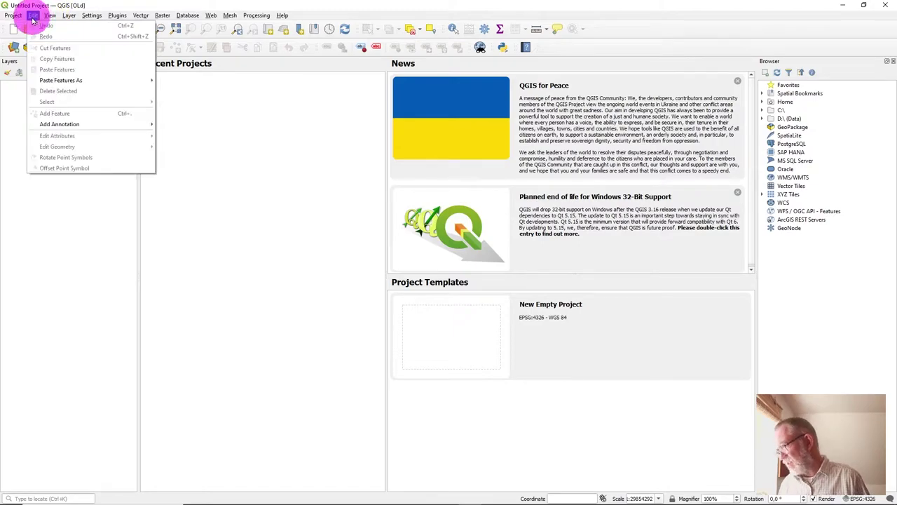
{"action": "mouse_move", "coordinate": [49, 20]}
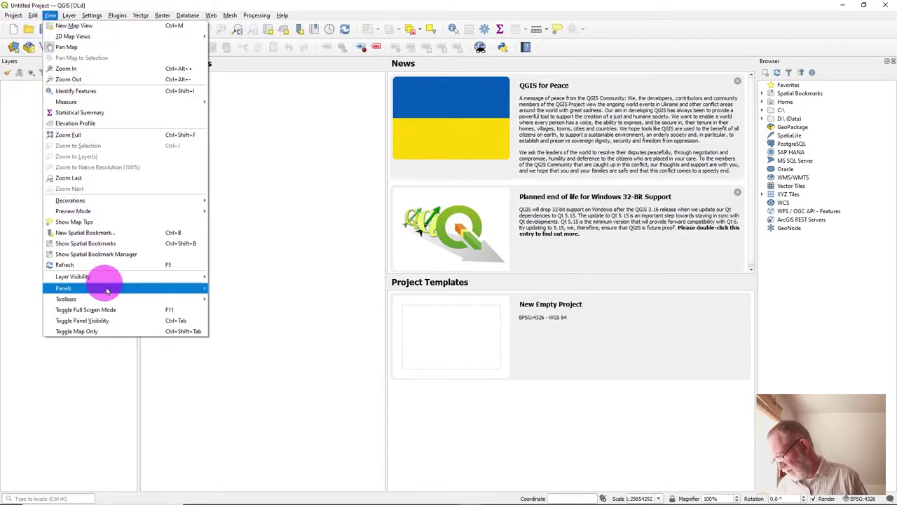
{"action": "left_click", "coordinate": [144, 313]}
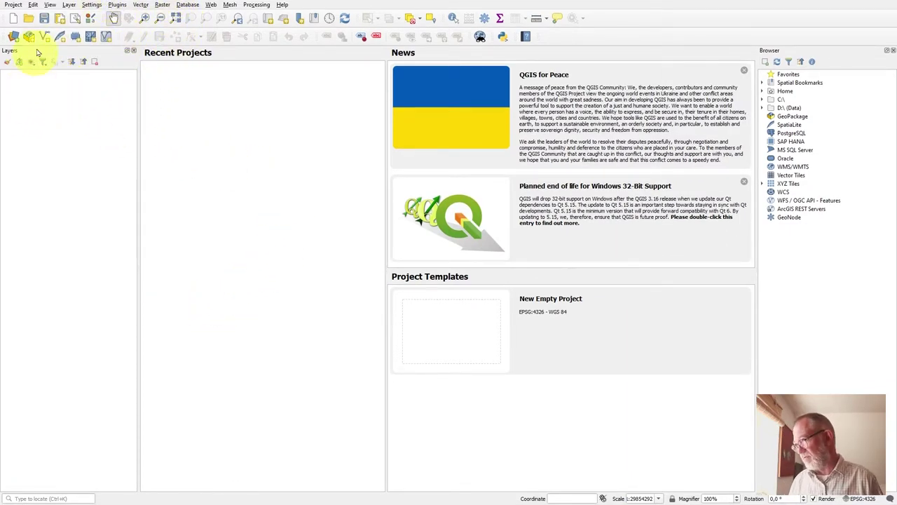
{"action": "left_click", "coordinate": [32, 5]}
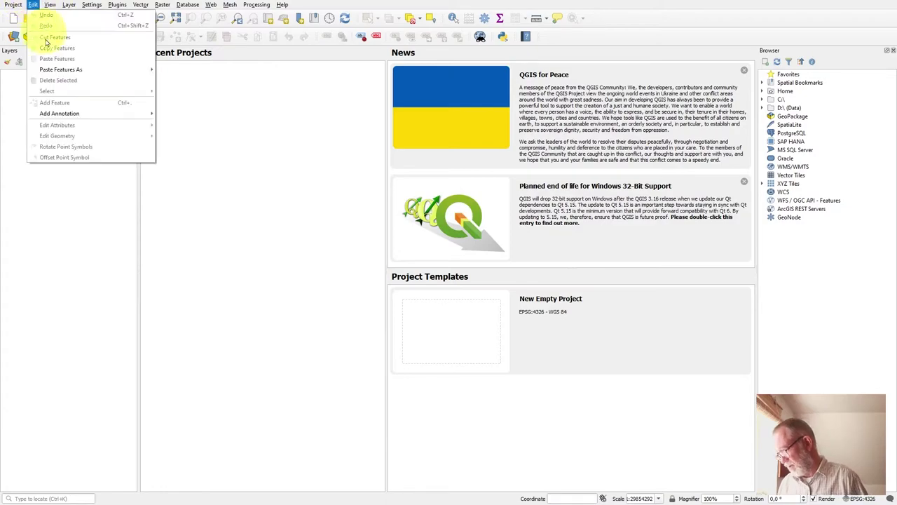
{"action": "mouse_move", "coordinate": [50, 5]}
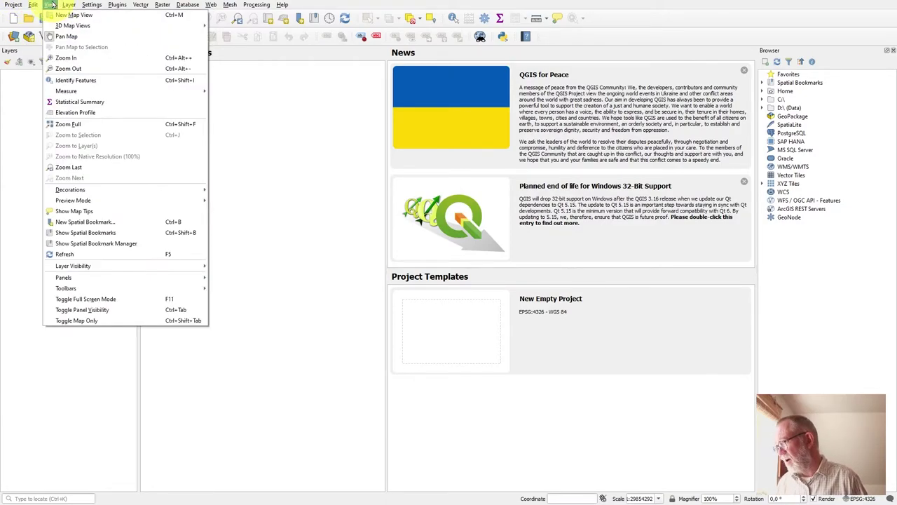
{"action": "left_click", "coordinate": [140, 305]}
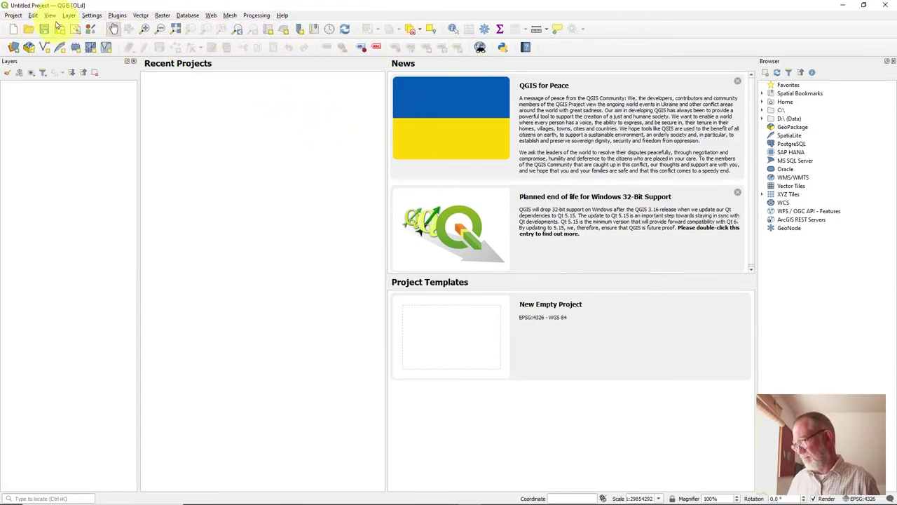
Hide the Help Toolbar from the interface
{"action": "left_click", "coordinate": [33, 17]}
{"action": "mouse_move", "coordinate": [50, 15]}
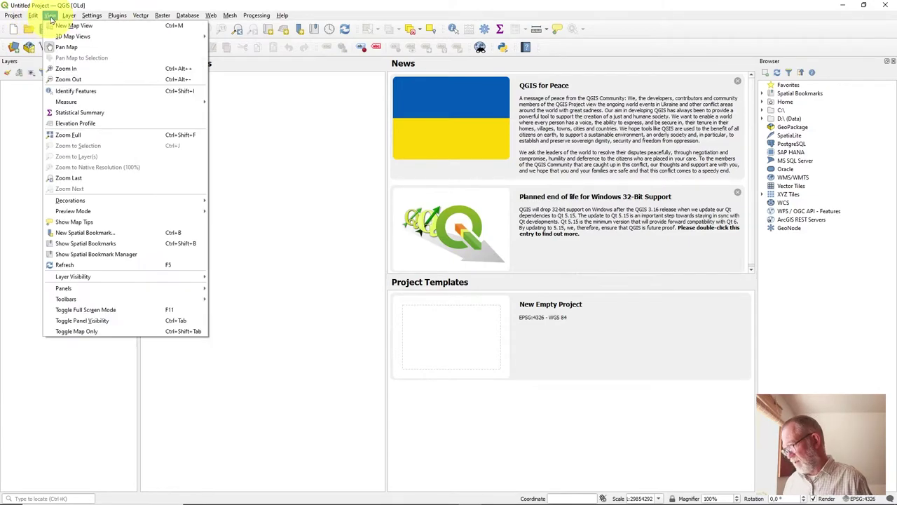
{"action": "mouse_move", "coordinate": [156, 303]}
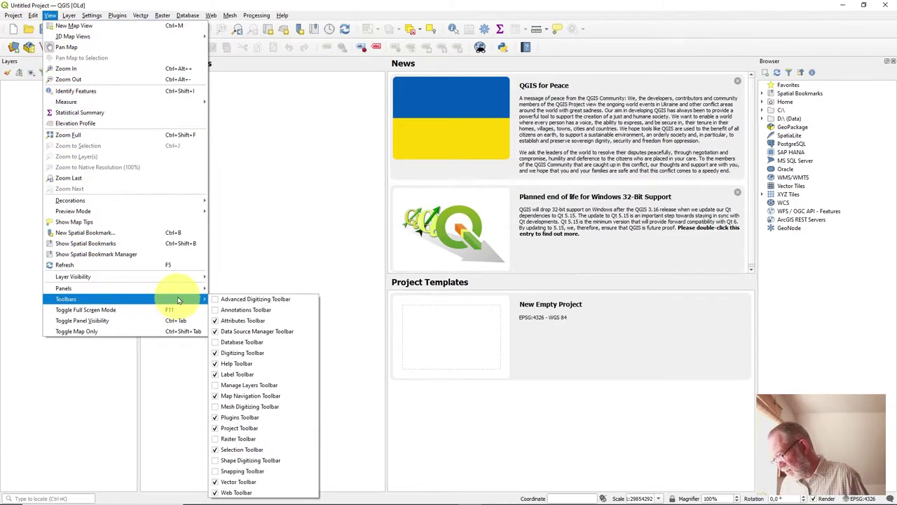
{"action": "mouse_move", "coordinate": [125, 304]}
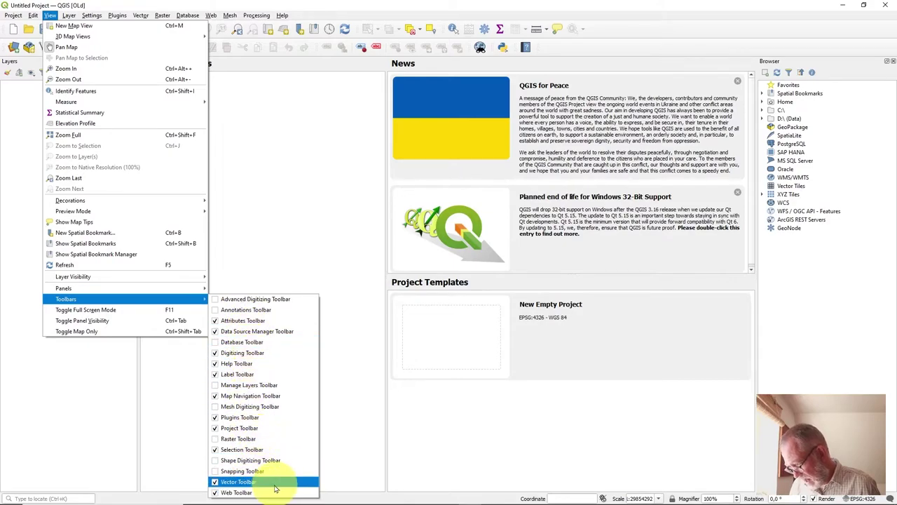
{"action": "left_click", "coordinate": [214, 366]}
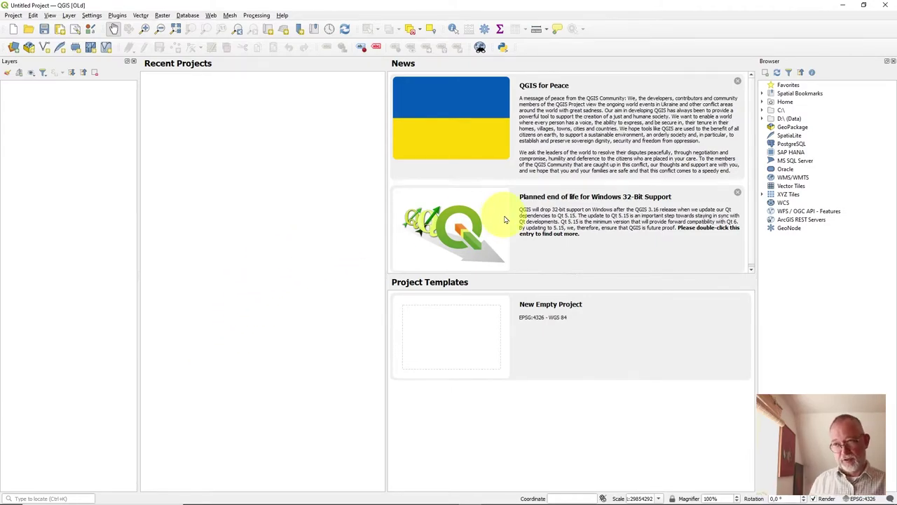
Dock the Browser panel as a tab together with the Layers panel, and switch between the two tabs
{"action": "left_click_drag", "start_coordinate": [819, 65], "coordinate": [99, 213]}
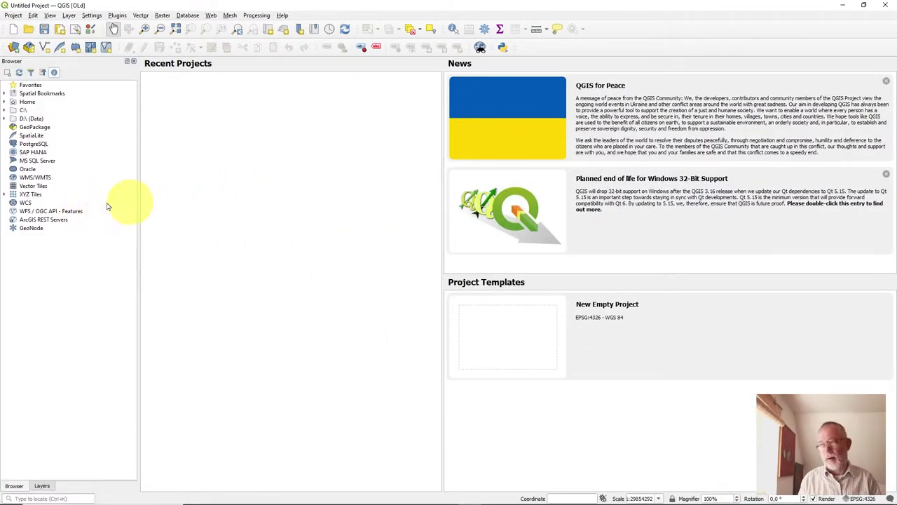
{"action": "left_click", "coordinate": [41, 486]}
{"action": "left_click", "coordinate": [13, 486]}
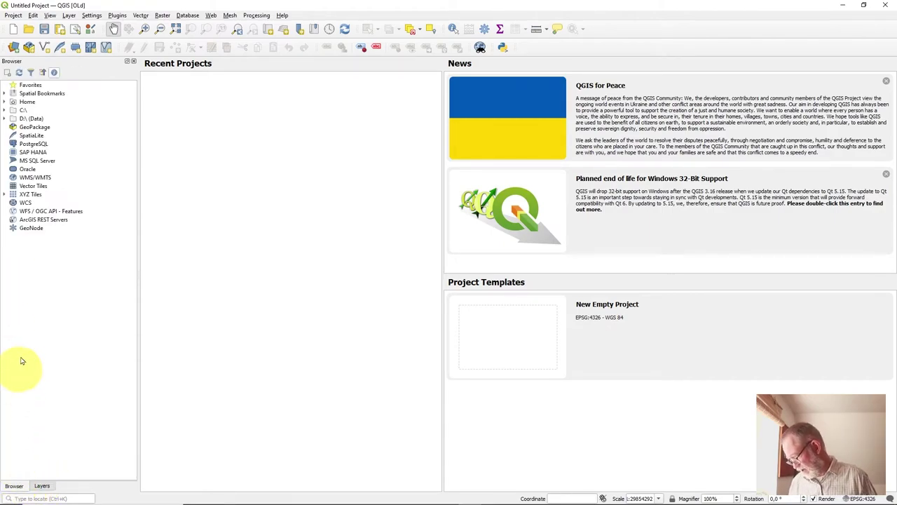
Add the Countries and Populated places layers to the map from QGIS_MAP.gpkg in D:\Old_demo\QGIS_MAP
{"action": "left_click", "coordinate": [4, 120]}
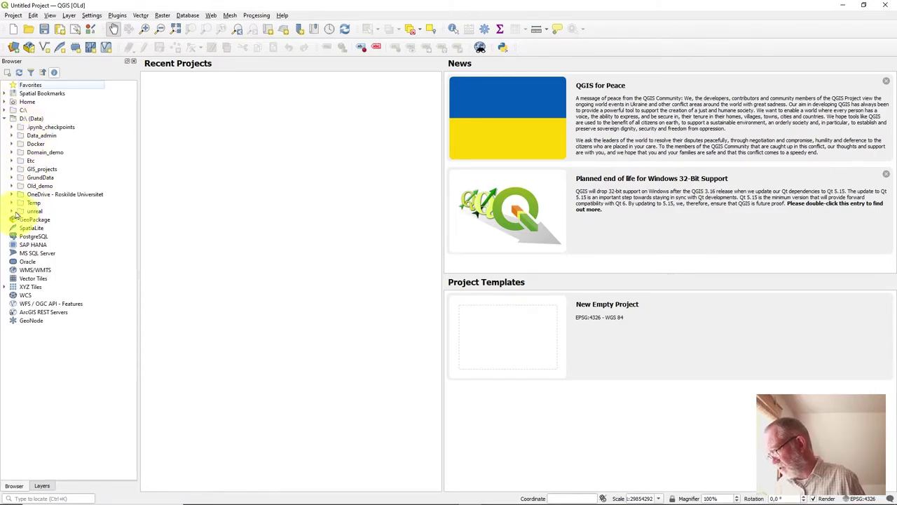
{"action": "left_click", "coordinate": [11, 186]}
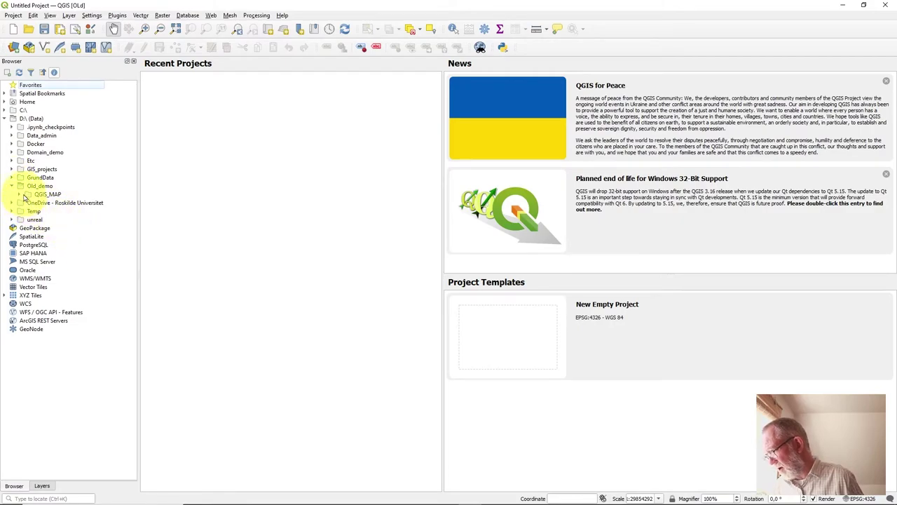
{"action": "left_click", "coordinate": [18, 194]}
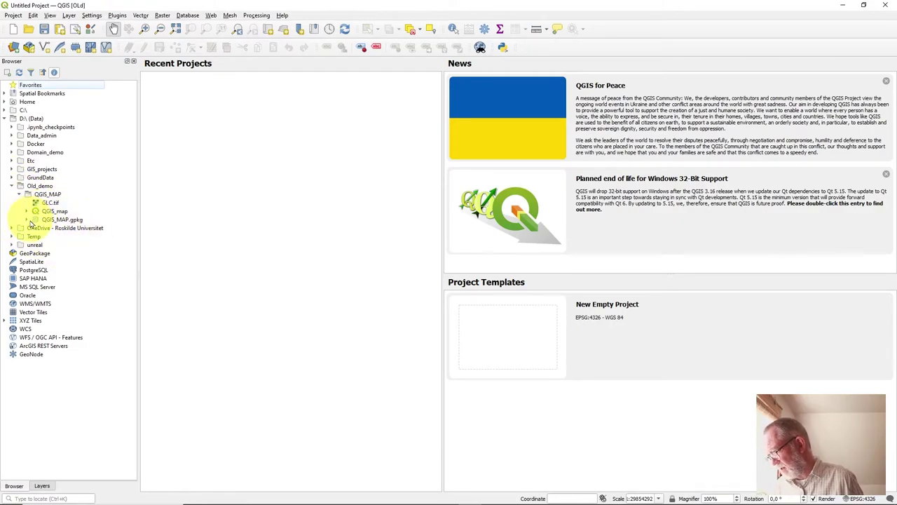
{"action": "left_click", "coordinate": [28, 219]}
{"action": "left_click", "coordinate": [61, 227]}
{"action": "left_click", "coordinate": [73, 236], "text": "shift"}
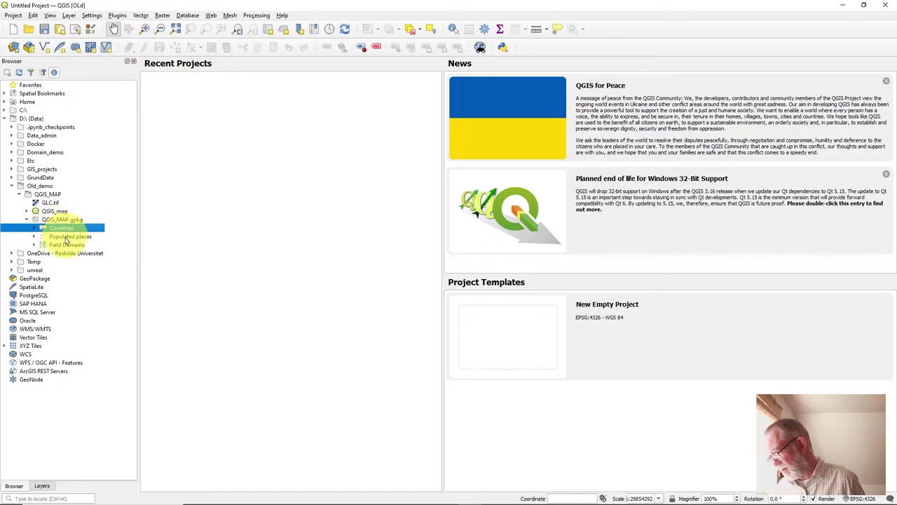
{"action": "left_click_drag", "start_coordinate": [78, 241], "coordinate": [244, 225]}
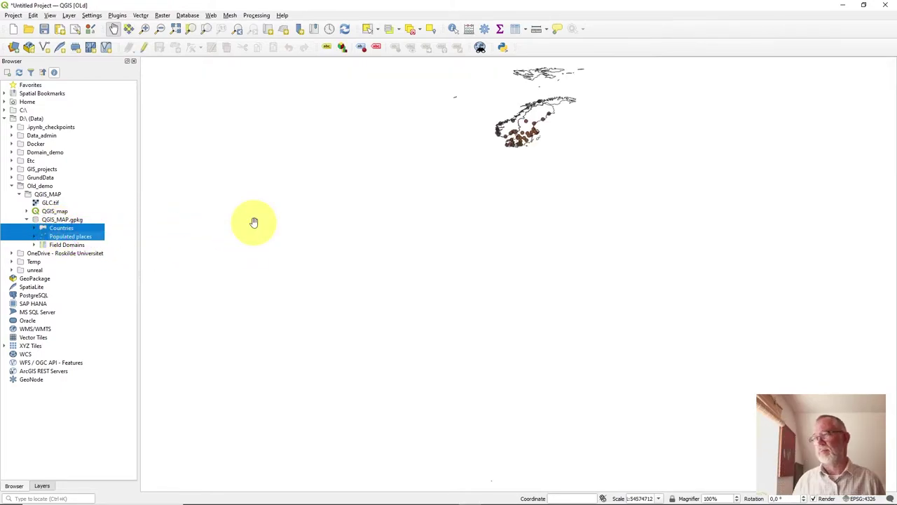
Frame the Scandinavian countries in the map view and bring the Layers panel to the front
{"action": "left_click_drag", "start_coordinate": [535, 132], "coordinate": [464, 322]}
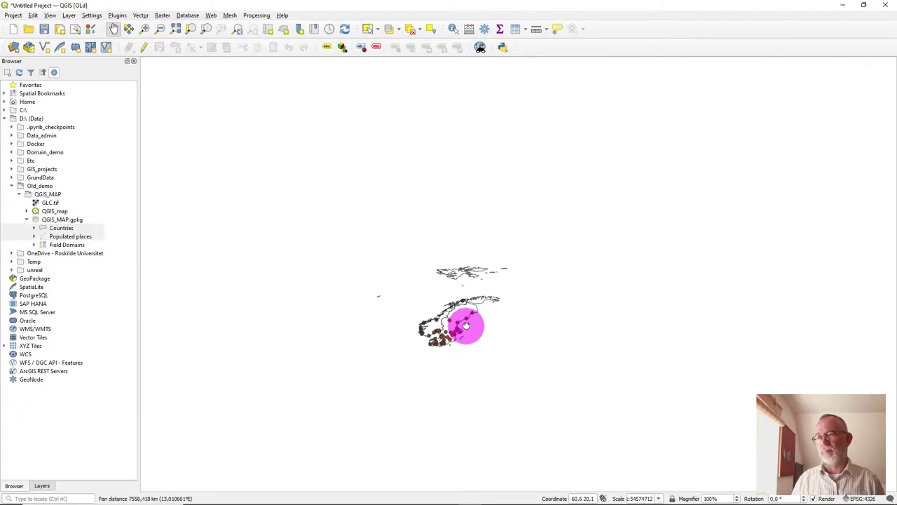
{"action": "scroll", "coordinate": [478, 295], "scroll_direction": "up", "scroll_amount": 1}
{"action": "scroll", "coordinate": [470, 297], "scroll_direction": "up", "scroll_amount": 1}
{"action": "scroll", "coordinate": [470, 297], "scroll_direction": "down", "scroll_amount": 1}
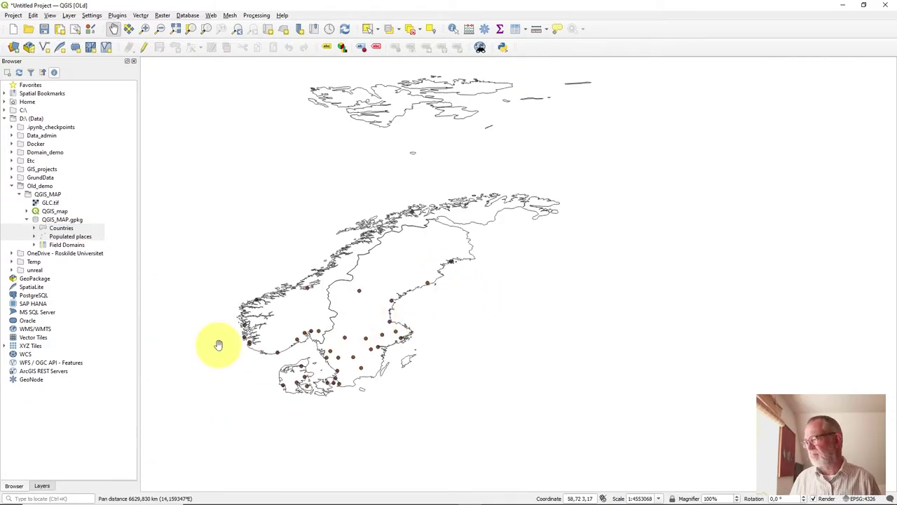
{"action": "left_click", "coordinate": [42, 485]}
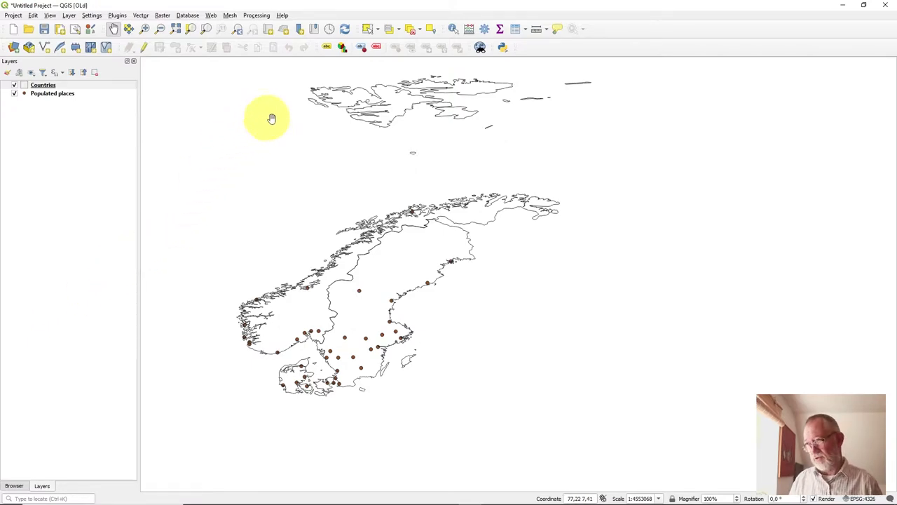
Select Norway in the Countries layer on the map and clear the selection again
{"action": "left_click", "coordinate": [366, 30]}
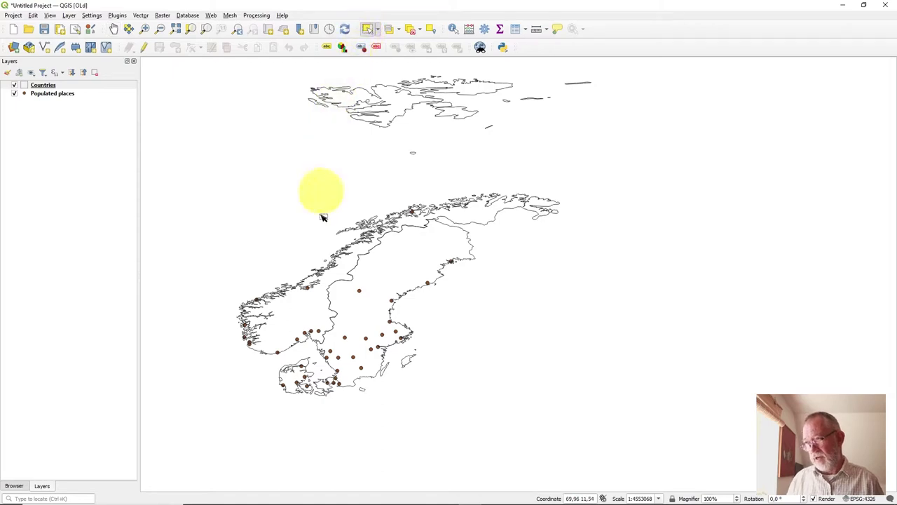
{"action": "left_click", "coordinate": [298, 333]}
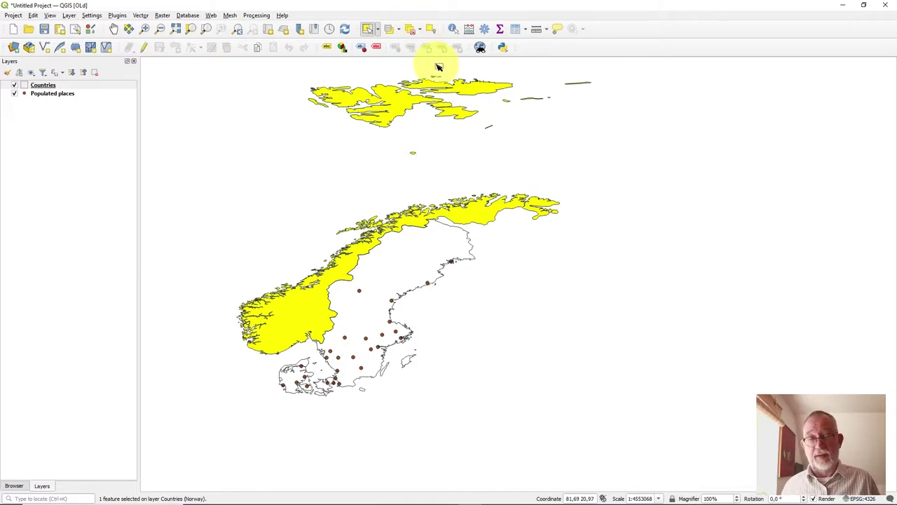
{"action": "left_click", "coordinate": [412, 30]}
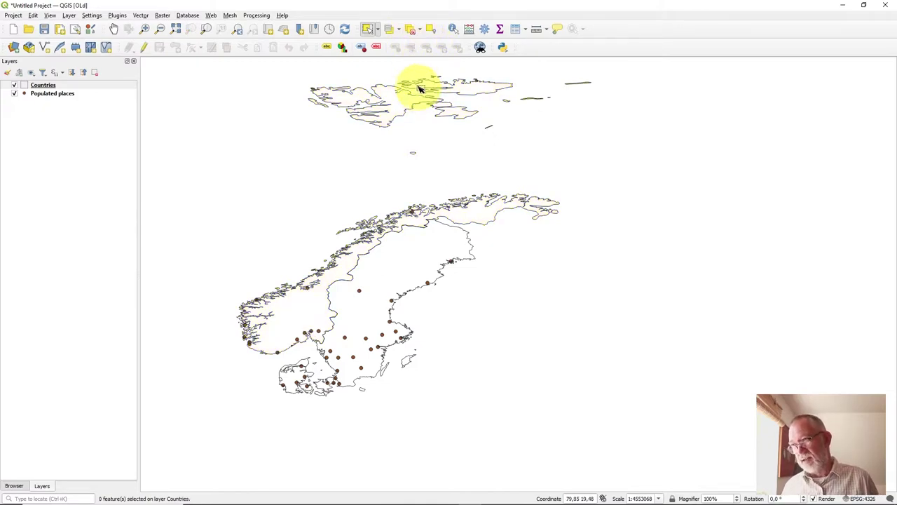
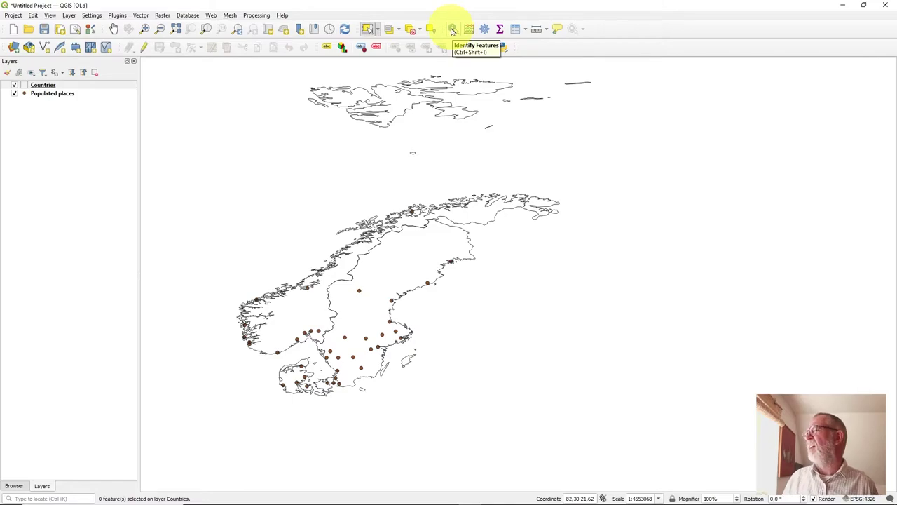
Use Identify Features on the Countries layer to inspect the attributes of Norway and Sweden
{"action": "left_click", "coordinate": [452, 30]}
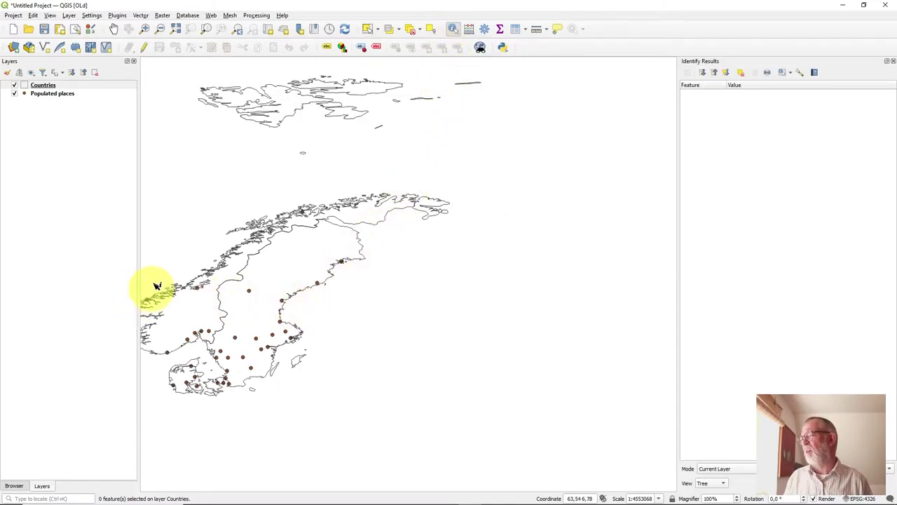
{"action": "left_click", "coordinate": [196, 309]}
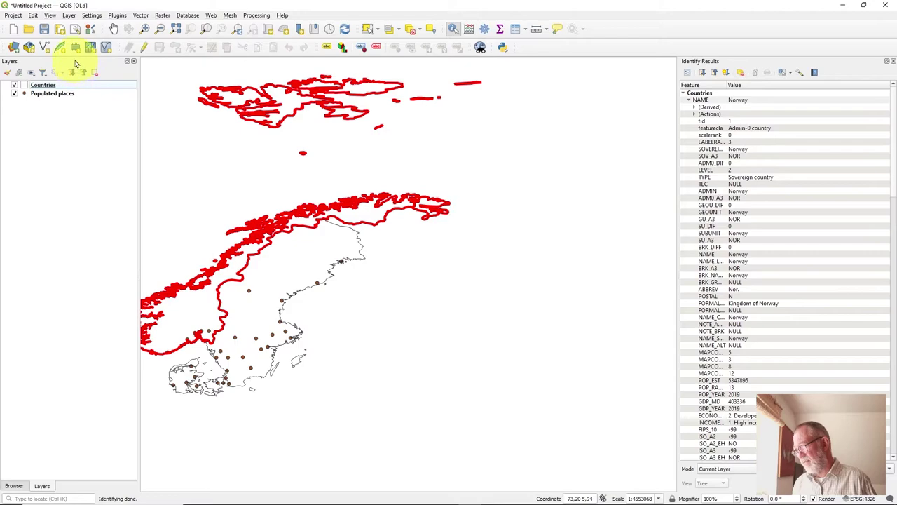
{"action": "left_click", "coordinate": [101, 85]}
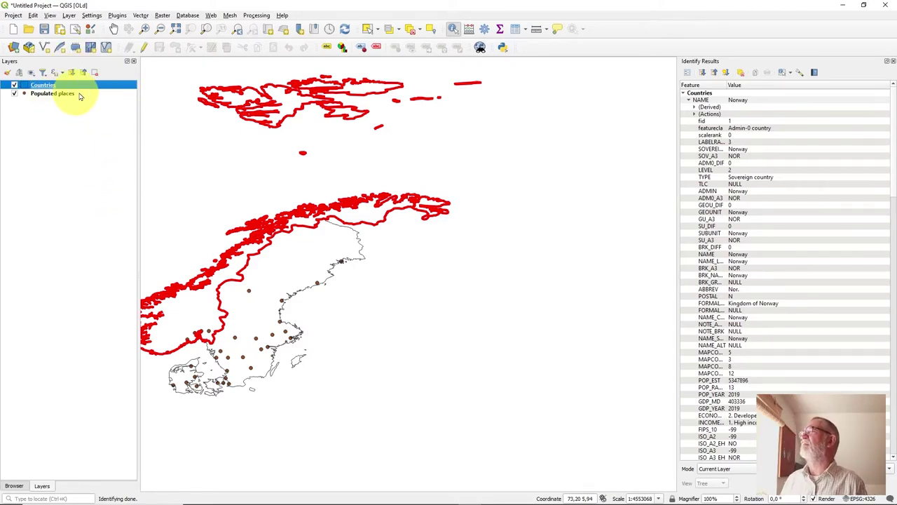
{"action": "left_click", "coordinate": [231, 166]}
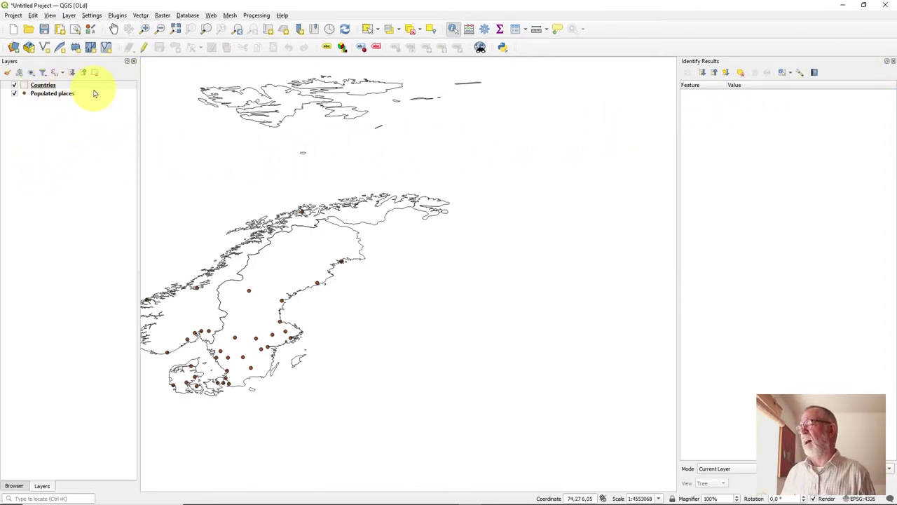
{"action": "left_click", "coordinate": [251, 293]}
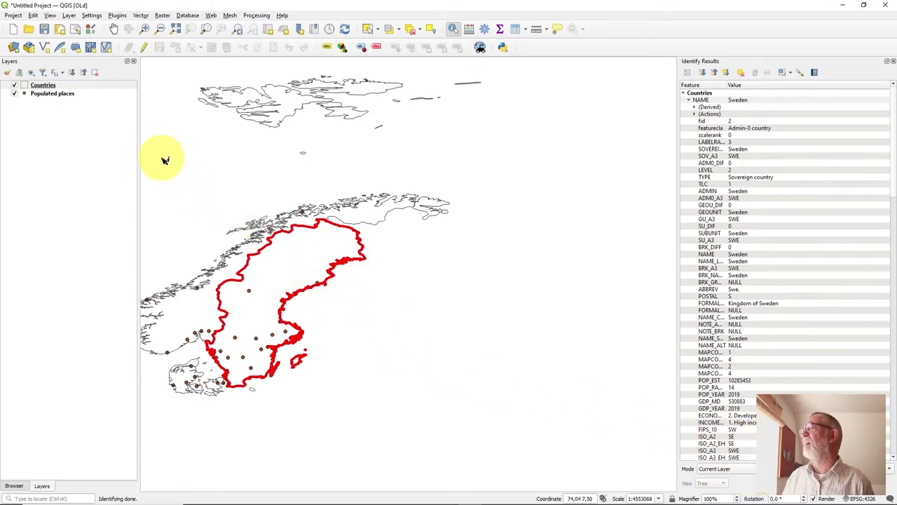
Make Populated places the active layer and identify the Östersund point in central Sweden
{"action": "left_click", "coordinate": [97, 101]}
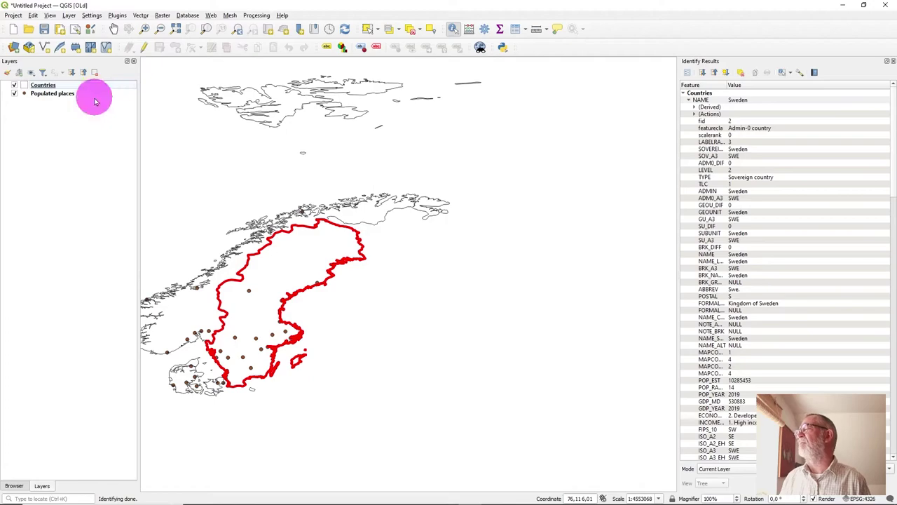
{"action": "left_click", "coordinate": [69, 95]}
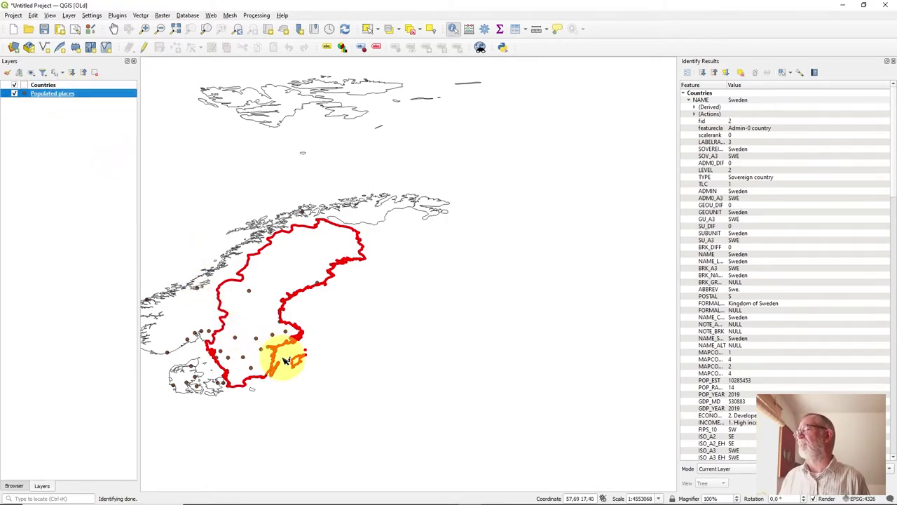
{"action": "left_click", "coordinate": [250, 291]}
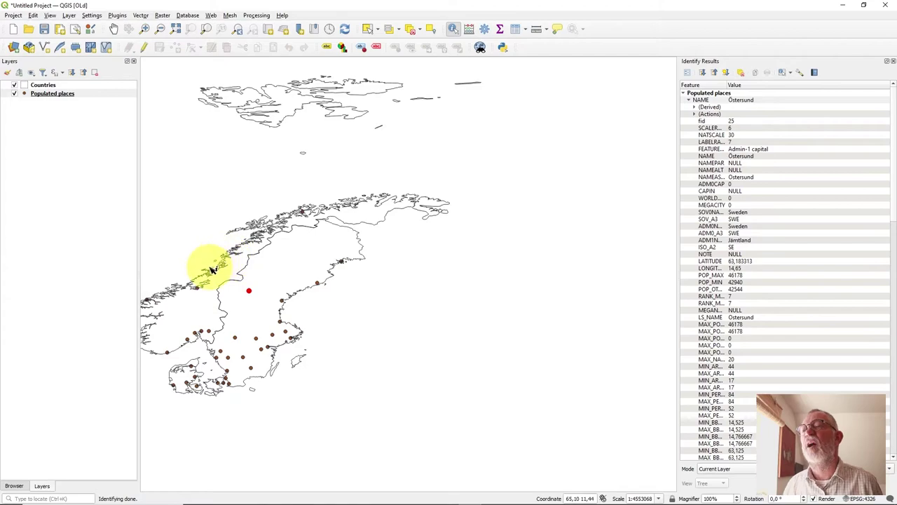
Make Countries the active layer, turn off its visibility, and identify Sweden on the map
{"action": "left_click", "coordinate": [94, 84]}
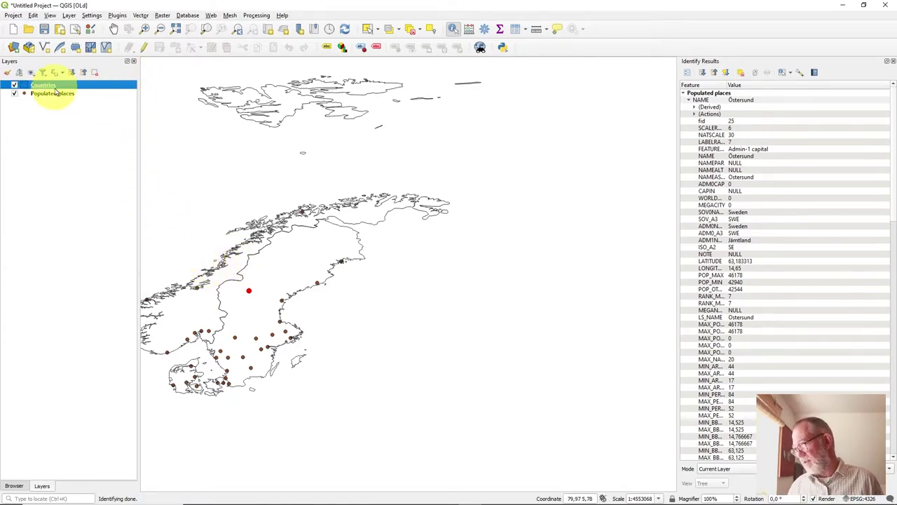
{"action": "left_click", "coordinate": [14, 85]}
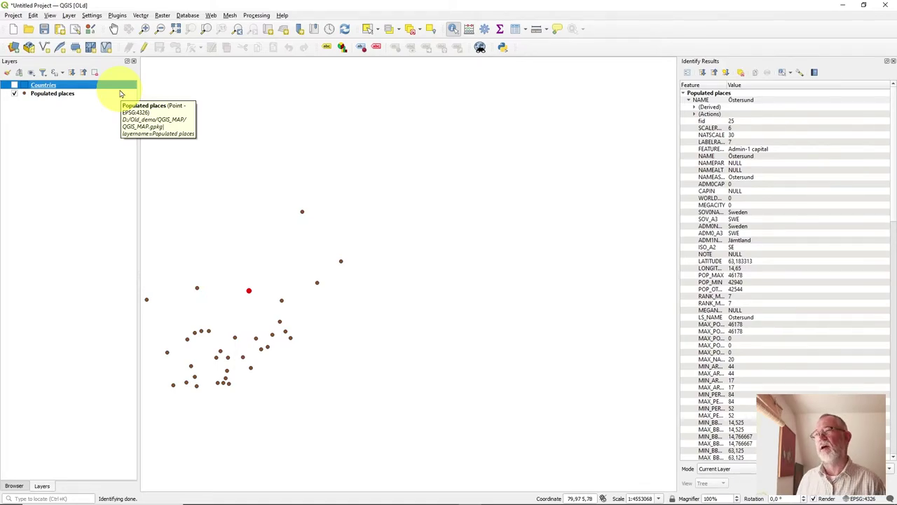
{"action": "left_click", "coordinate": [299, 264]}
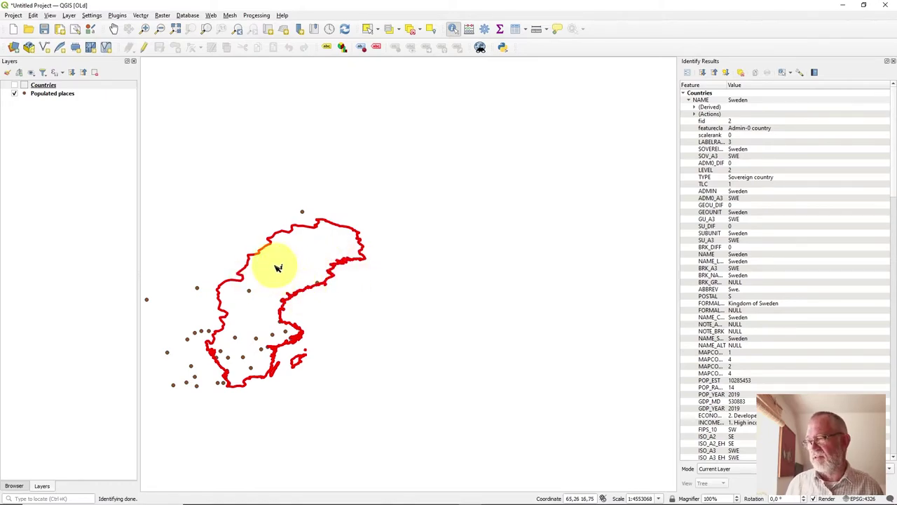
{"action": "scroll", "coordinate": [276, 266], "scroll_direction": "up", "scroll_amount": 4}
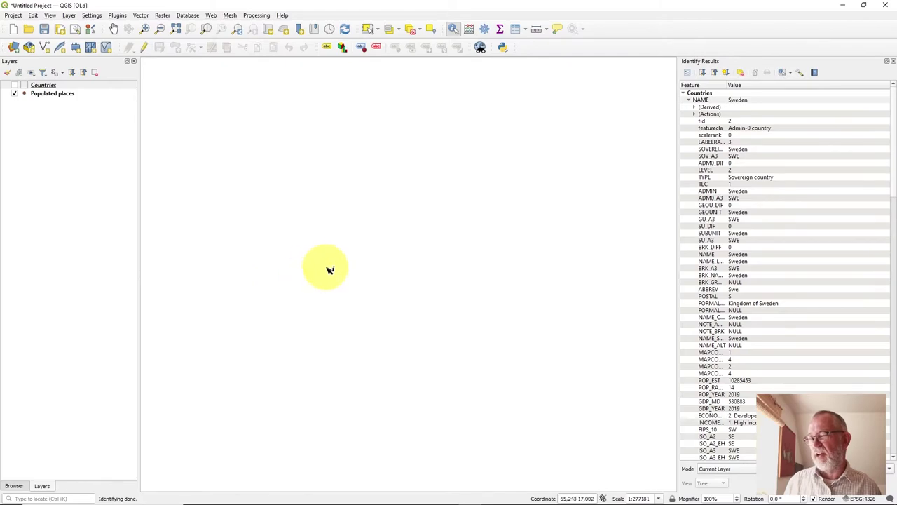
{"action": "scroll", "coordinate": [389, 249], "scroll_direction": "down", "scroll_amount": 2}
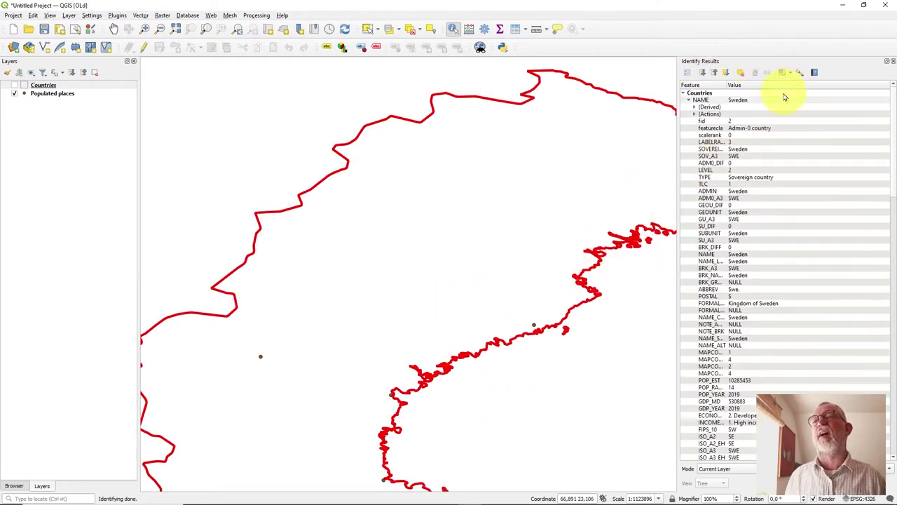
Clear the identify results, identify Sweden again in the hidden Countries layer, and clear the results once more
{"action": "left_click", "coordinate": [742, 73]}
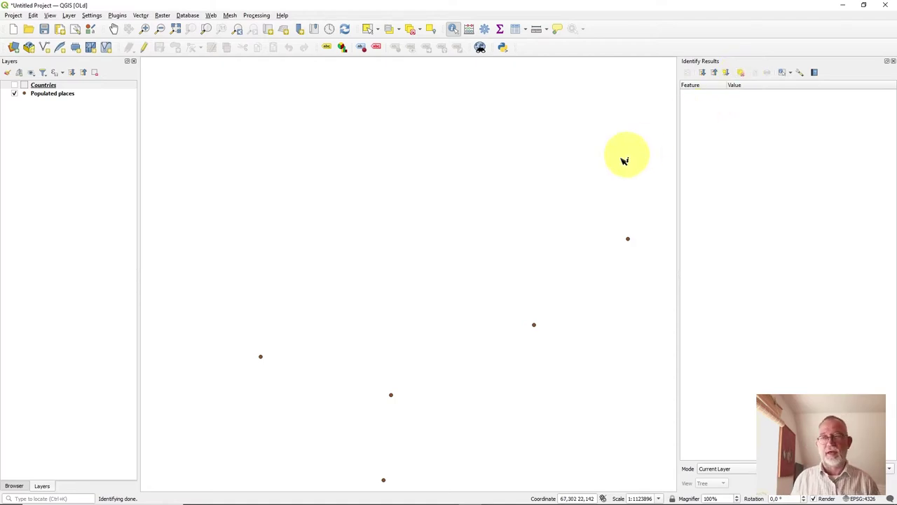
{"action": "left_click", "coordinate": [571, 216]}
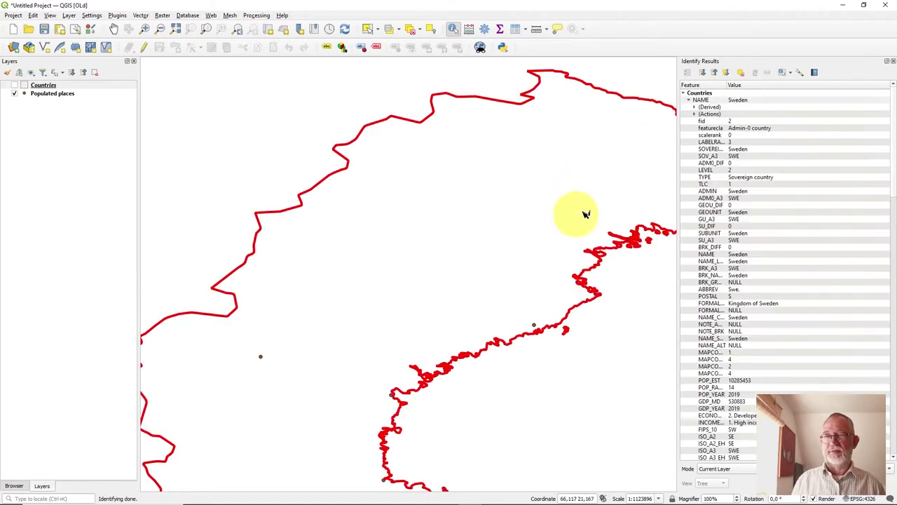
{"action": "left_click", "coordinate": [741, 73]}
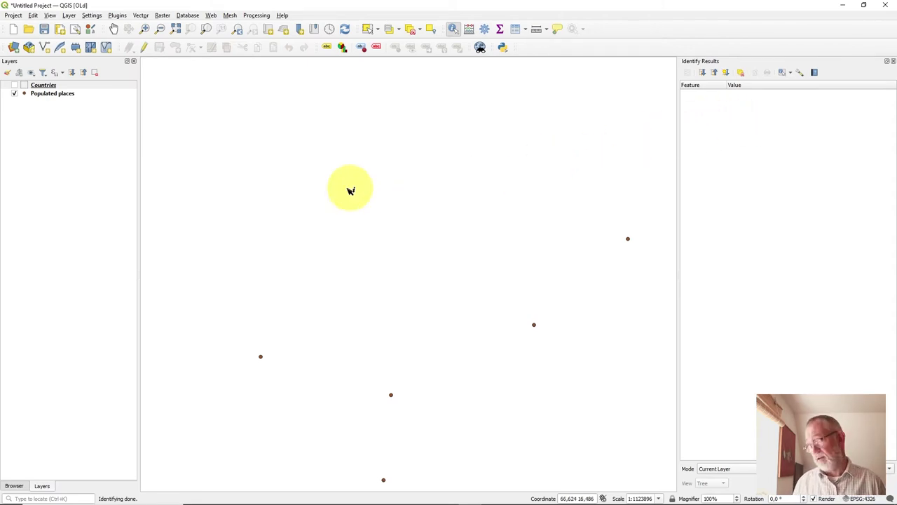
{"action": "left_click", "coordinate": [56, 85]}
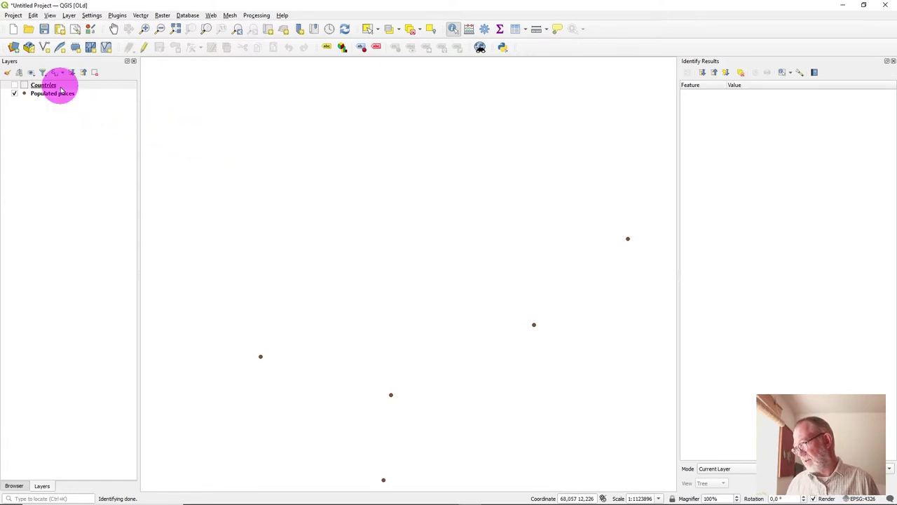
Reorder the layers so Populated places lies above Countries, and turn the Countries layer's visibility back on
{"action": "left_click_drag", "start_coordinate": [32, 90], "coordinate": [54, 104]}
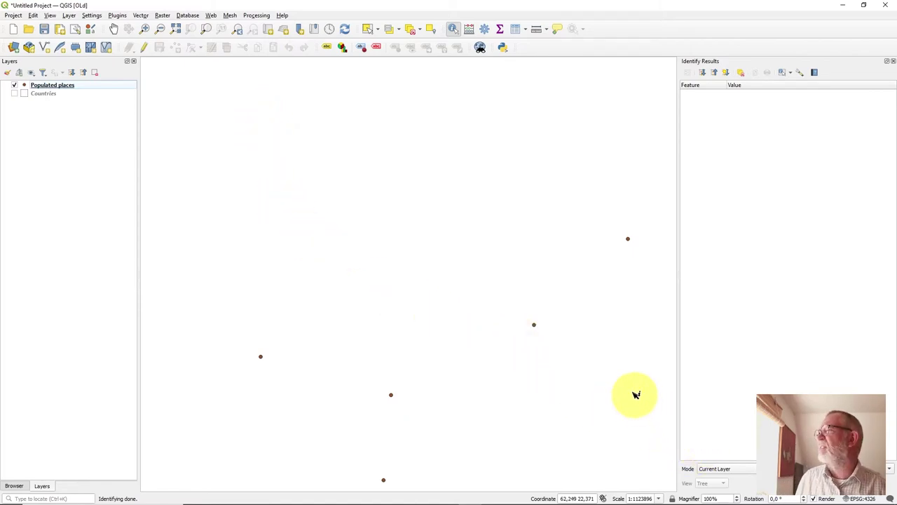
{"action": "left_click", "coordinate": [28, 93]}
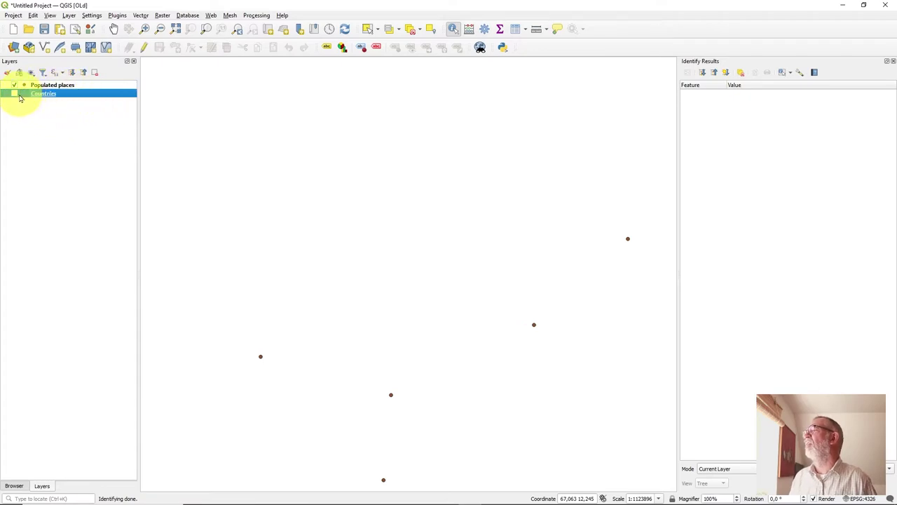
{"action": "left_click", "coordinate": [14, 94]}
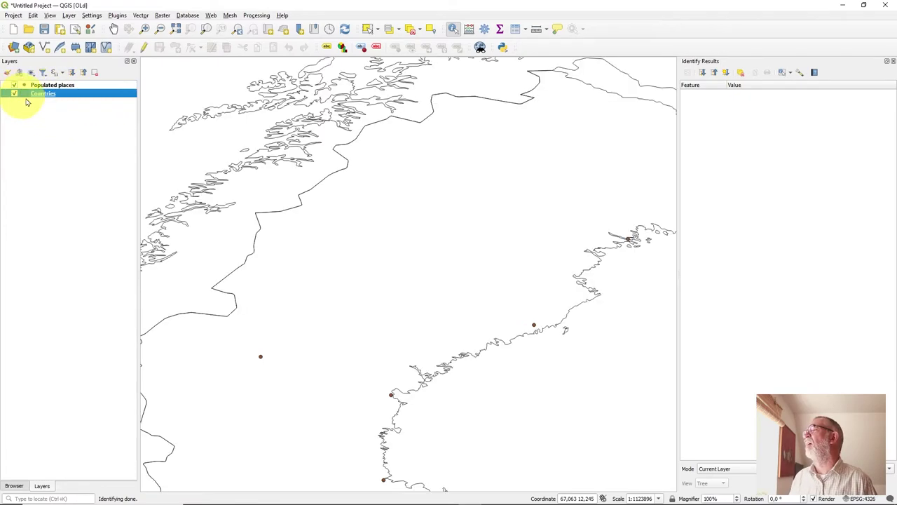
Set the identify mode to Top Down and identify Sweden on the map
{"action": "left_click", "coordinate": [742, 469]}
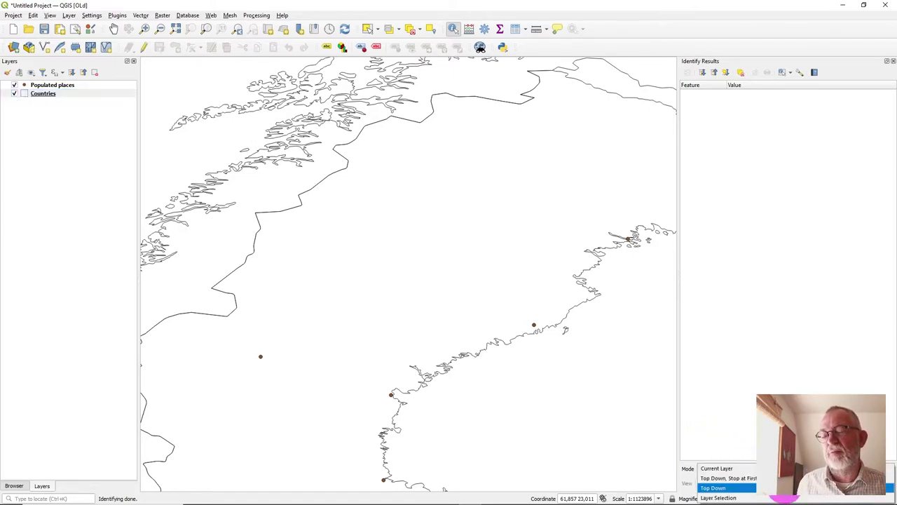
{"action": "left_click", "coordinate": [713, 488]}
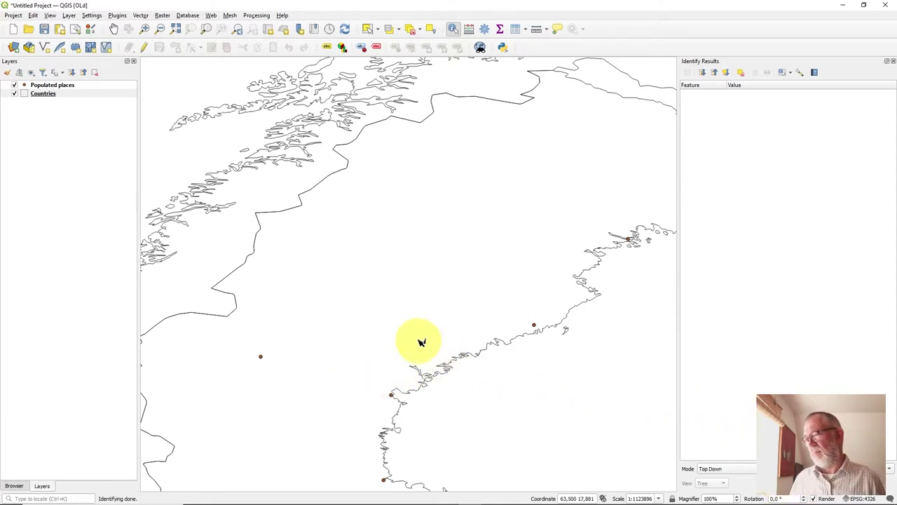
{"action": "left_click", "coordinate": [429, 251]}
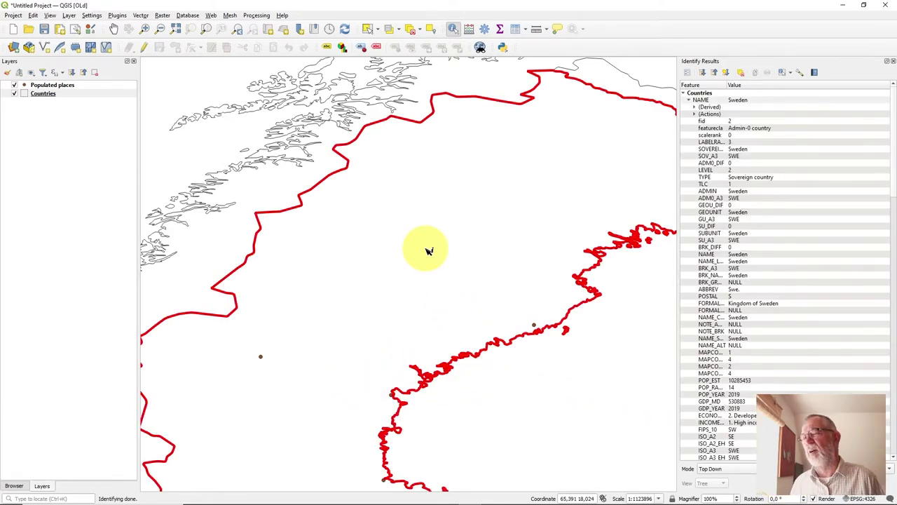
{"action": "left_click", "coordinate": [392, 315]}
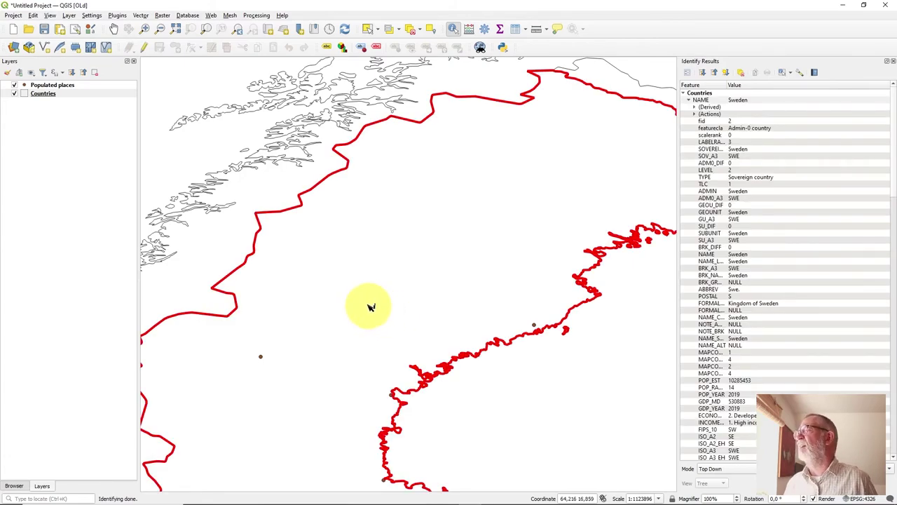
With Populated places as the active layer, identify Sweden, Norway, Sweden again and the Umeå point on the coast
{"action": "left_click", "coordinate": [94, 86]}
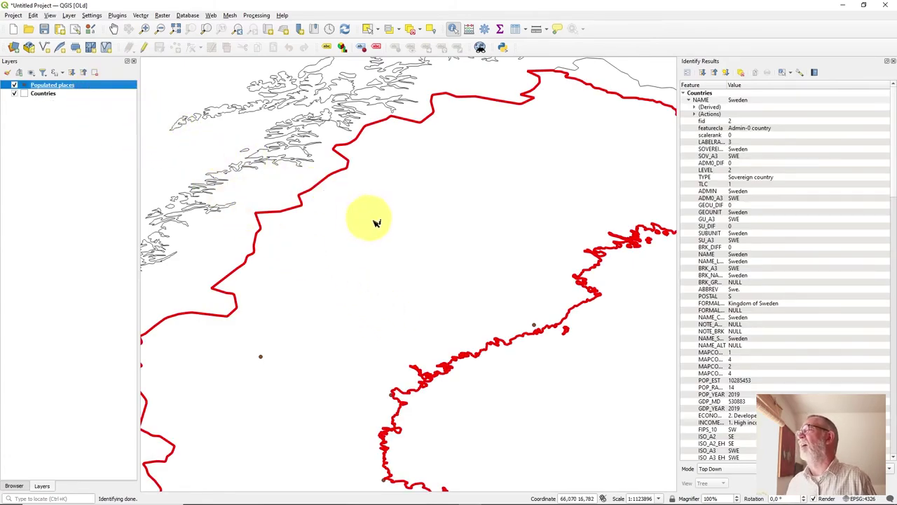
{"action": "left_click", "coordinate": [401, 243]}
{"action": "left_click", "coordinate": [211, 234]}
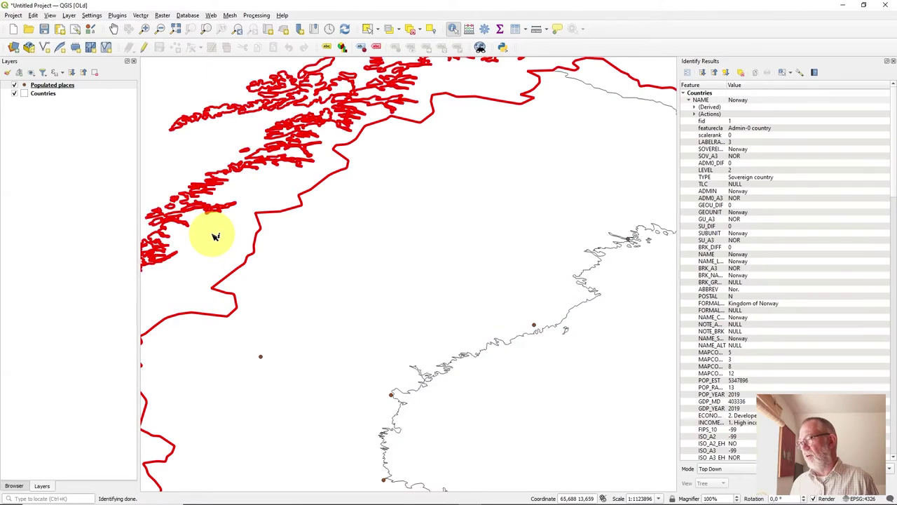
{"action": "left_click", "coordinate": [392, 290]}
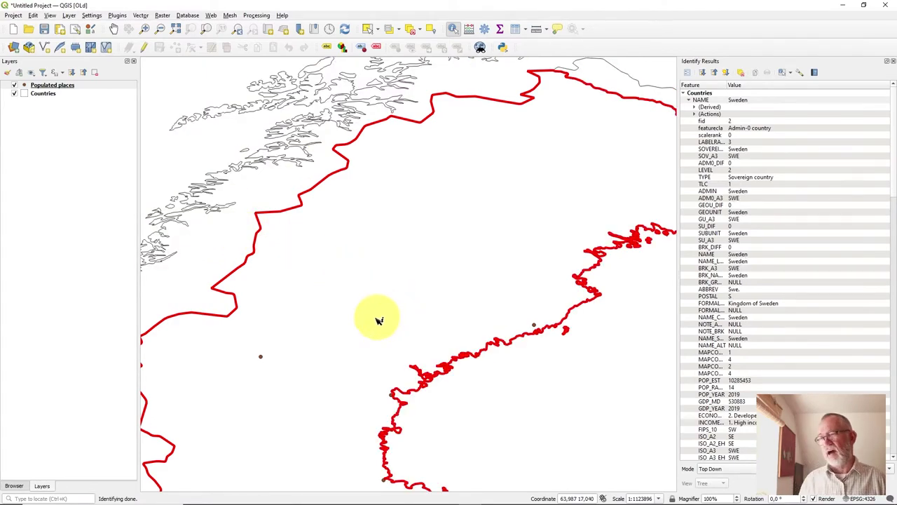
{"action": "left_click", "coordinate": [263, 359]}
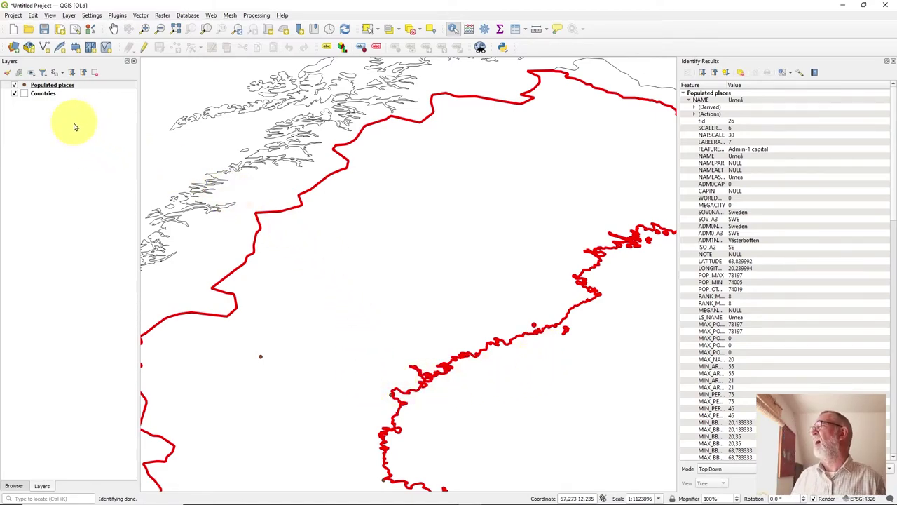
Turn off the visibility of the Countries layer and identify a spot in Norway using Top Down mode
{"action": "left_click", "coordinate": [25, 94]}
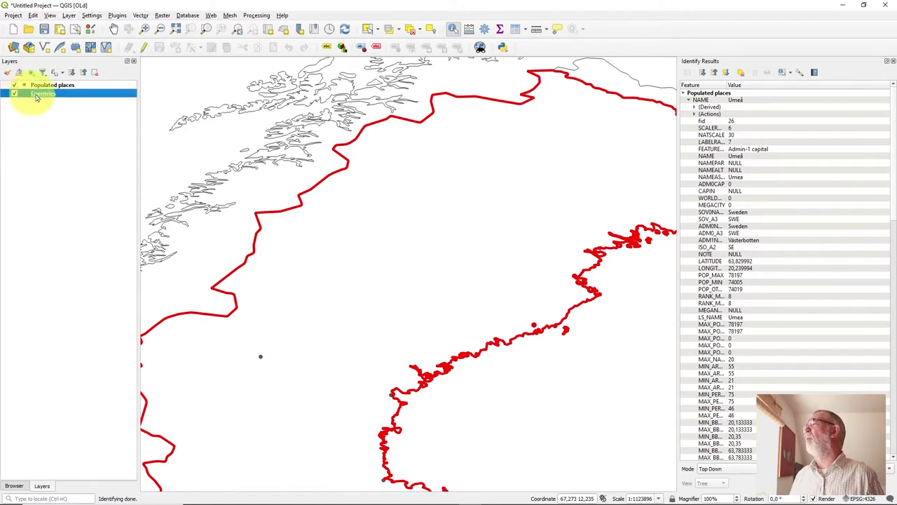
{"action": "left_click", "coordinate": [14, 93]}
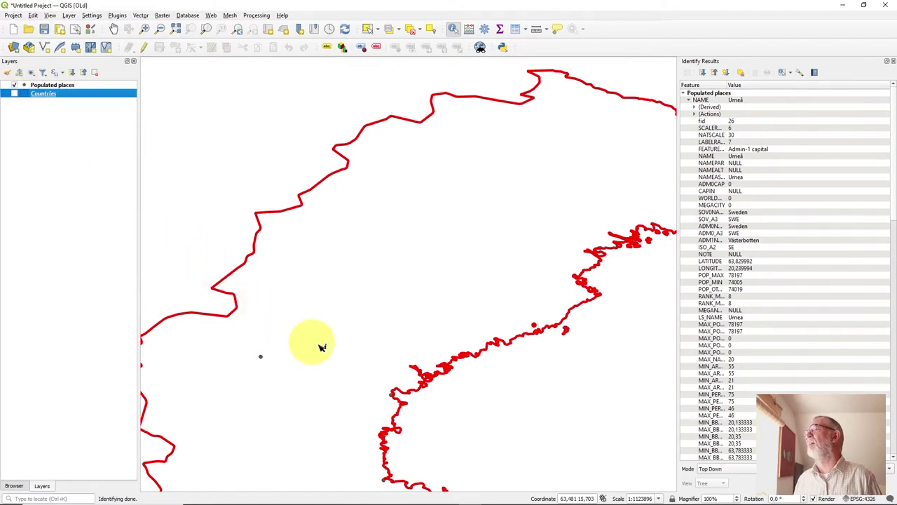
{"action": "left_click", "coordinate": [224, 174]}
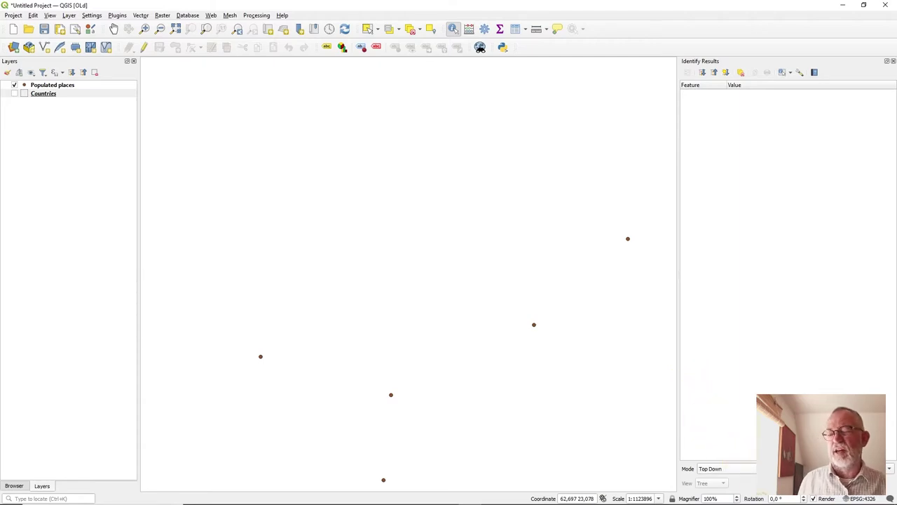
Switch the identify mode to Current Layer and back to Top Down
{"action": "left_click", "coordinate": [728, 471]}
{"action": "left_click", "coordinate": [746, 450]}
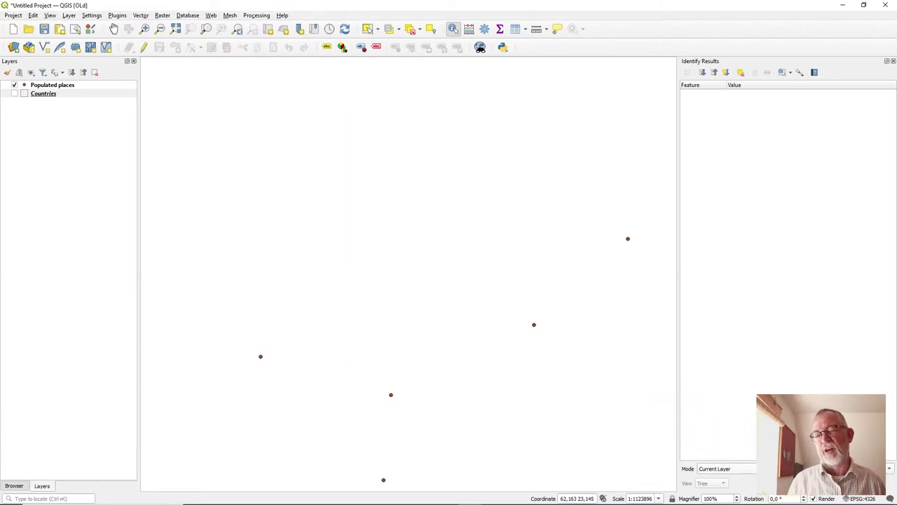
{"action": "left_click", "coordinate": [736, 469]}
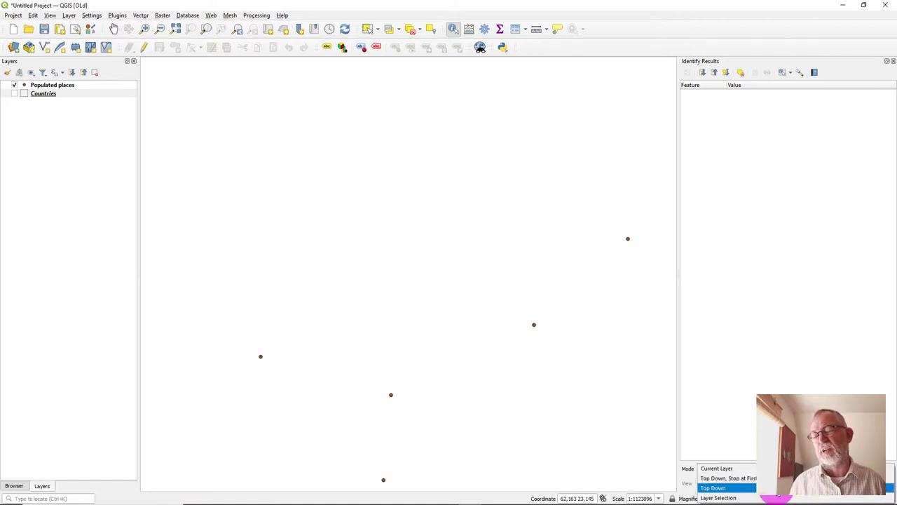
{"action": "left_click", "coordinate": [747, 483]}
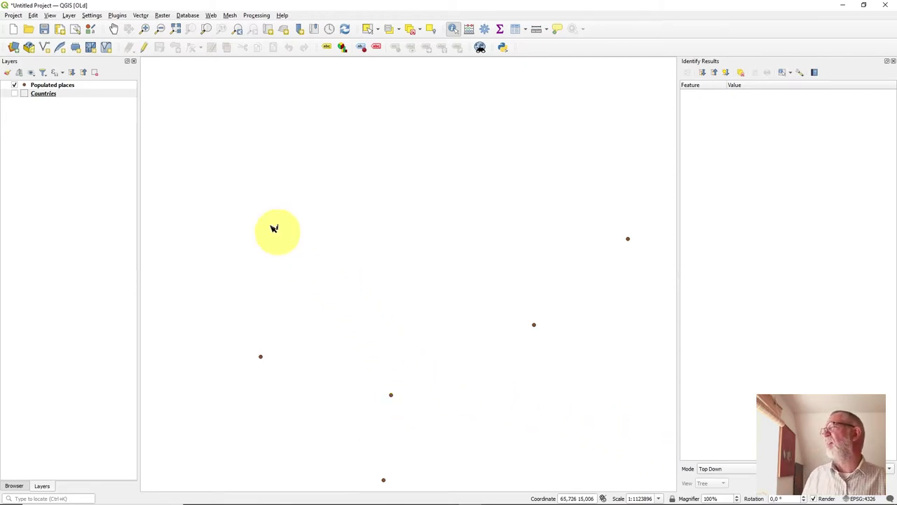
Turn the Countries layer back on, open Layer Styling for it, and close the Identify Results panel
{"action": "left_click", "coordinate": [28, 97]}
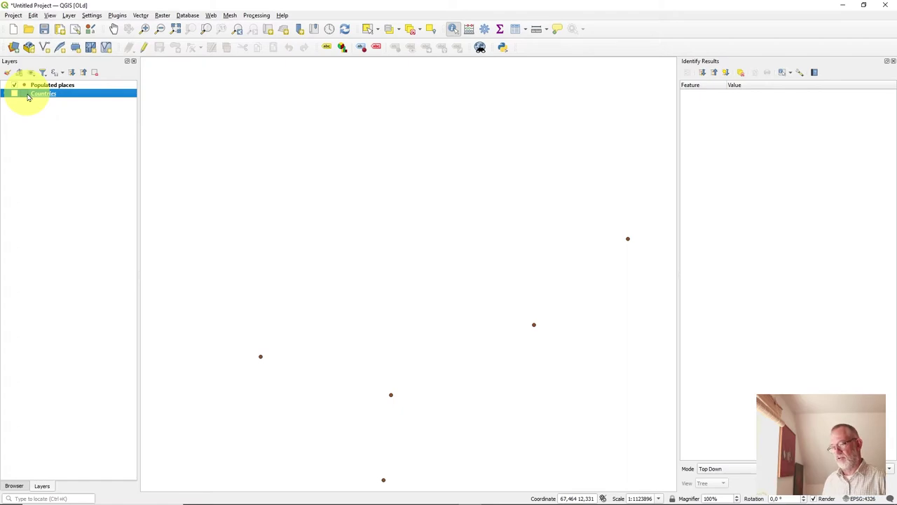
{"action": "left_click", "coordinate": [14, 93]}
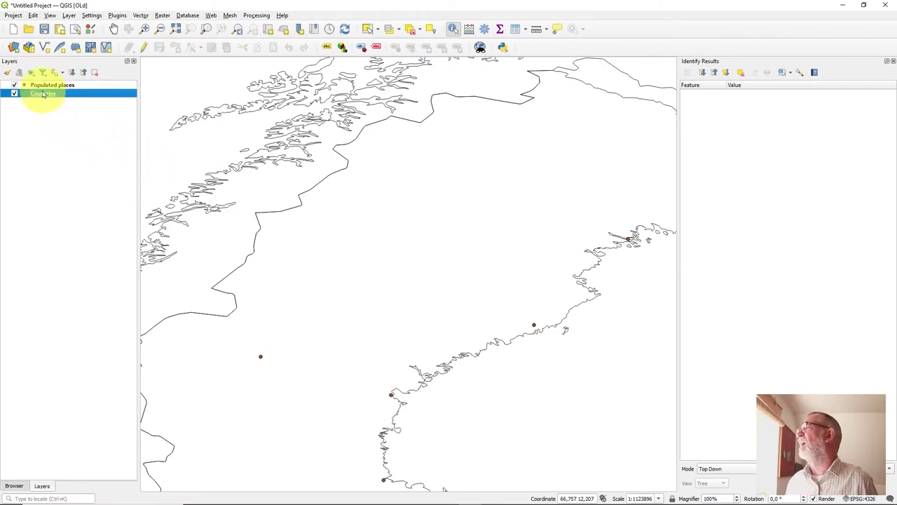
{"action": "left_click", "coordinate": [5, 73]}
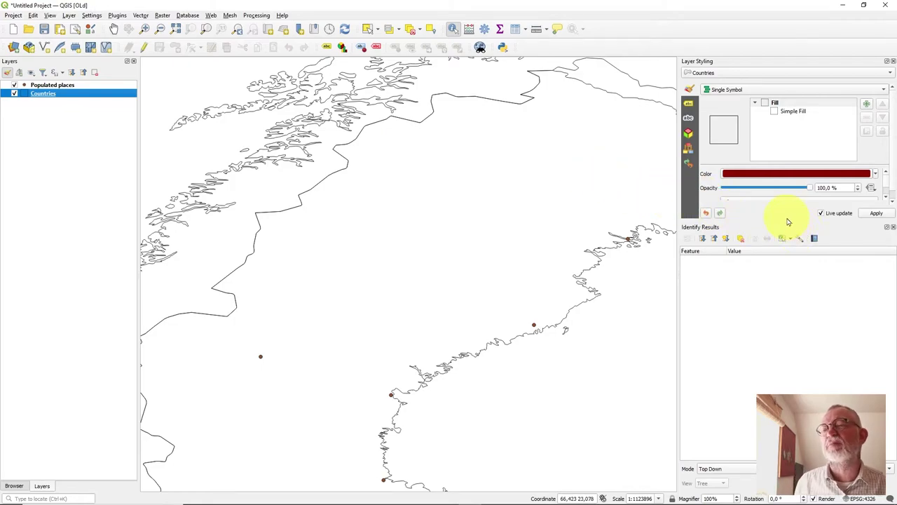
{"action": "left_click", "coordinate": [894, 228]}
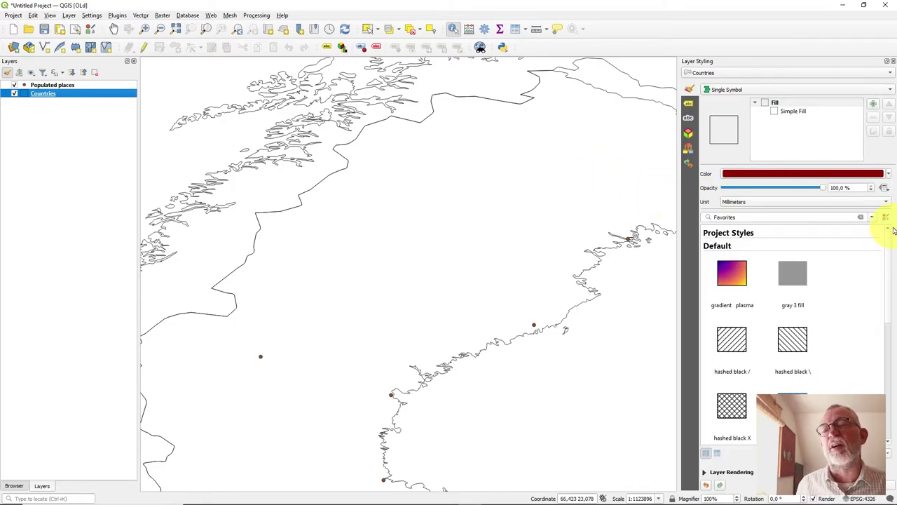
Browse the default fill styles and apply the "hashed black /" style to the Countries layer
{"action": "scroll", "coordinate": [826, 306], "scroll_direction": "down", "scroll_amount": 3}
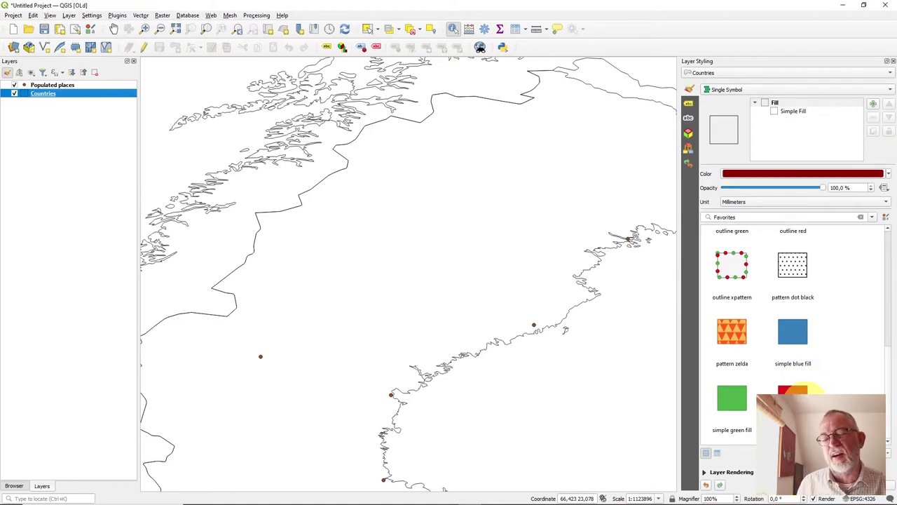
{"action": "scroll", "coordinate": [745, 296], "scroll_direction": "up", "scroll_amount": 5}
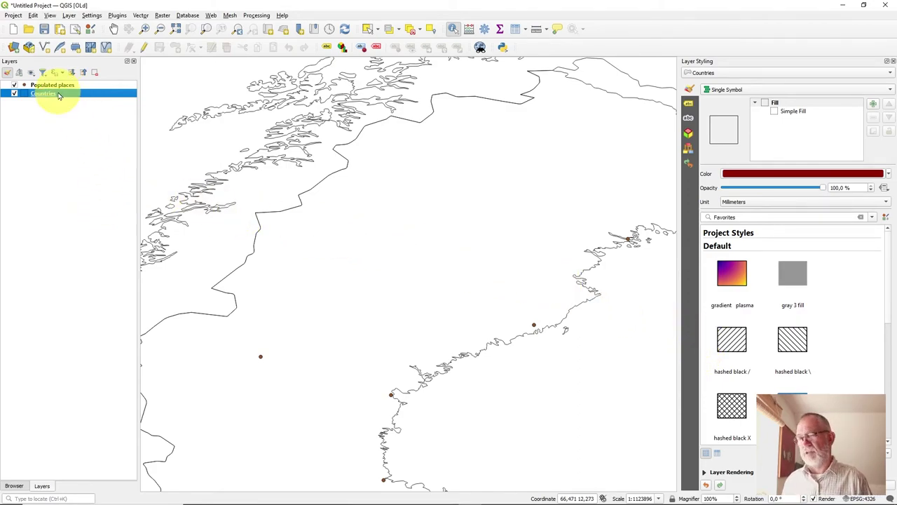
{"action": "mouse_move", "coordinate": [60, 95]}
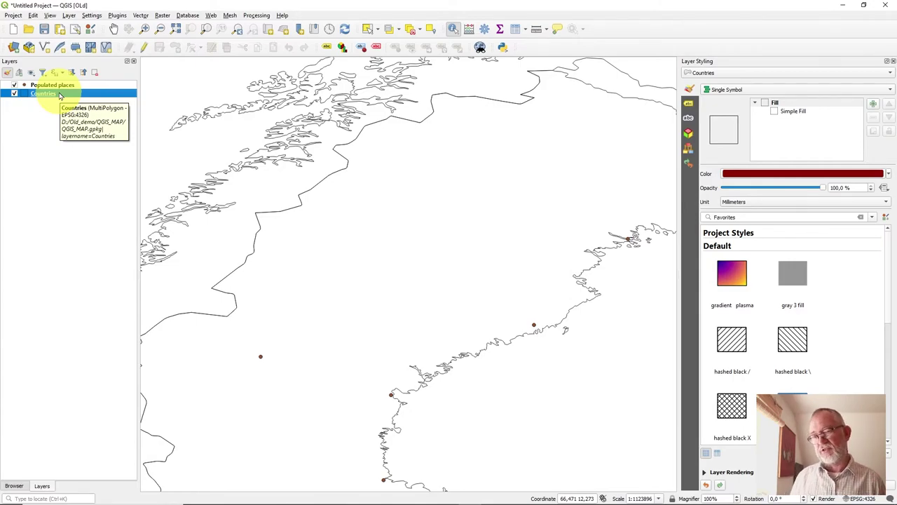
{"action": "left_click", "coordinate": [730, 344]}
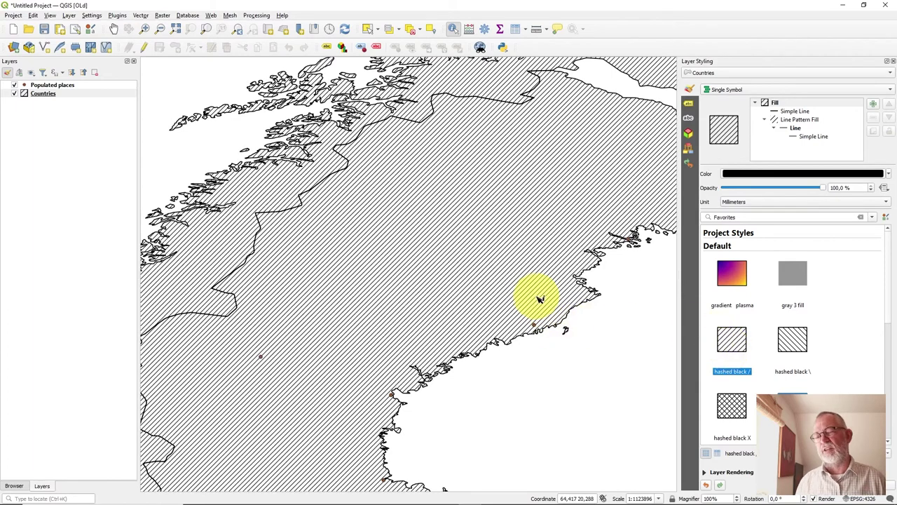
Apply the outline red symbol in the Countries layer properties, then close the properties dialog and the Layer Styling panel
{"action": "right_click", "coordinate": [58, 97]}
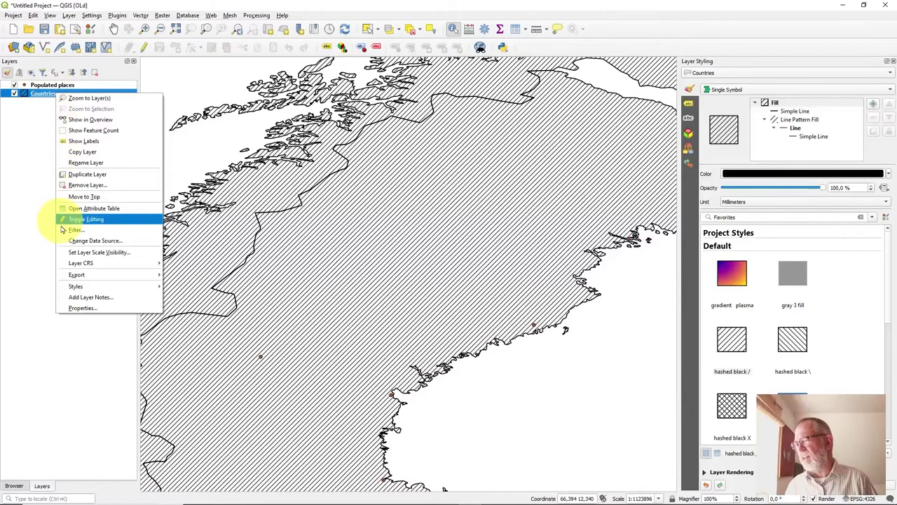
{"action": "left_click", "coordinate": [83, 309]}
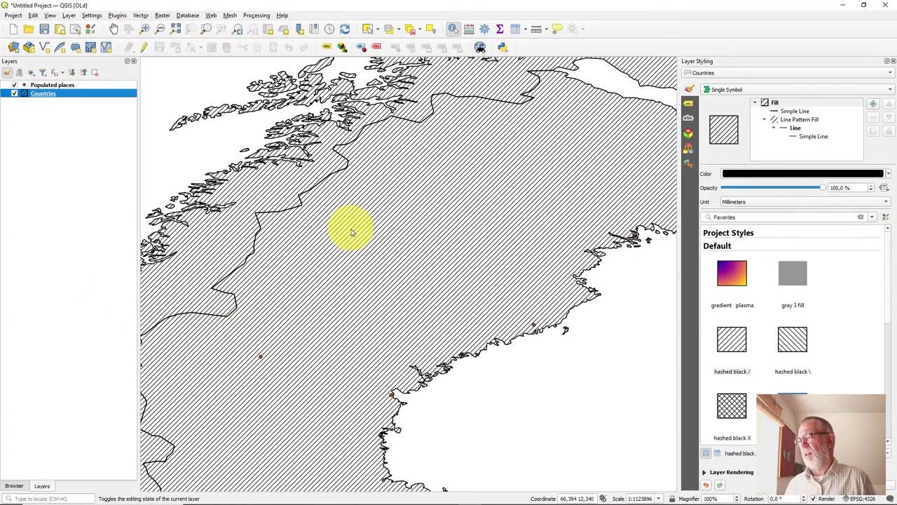
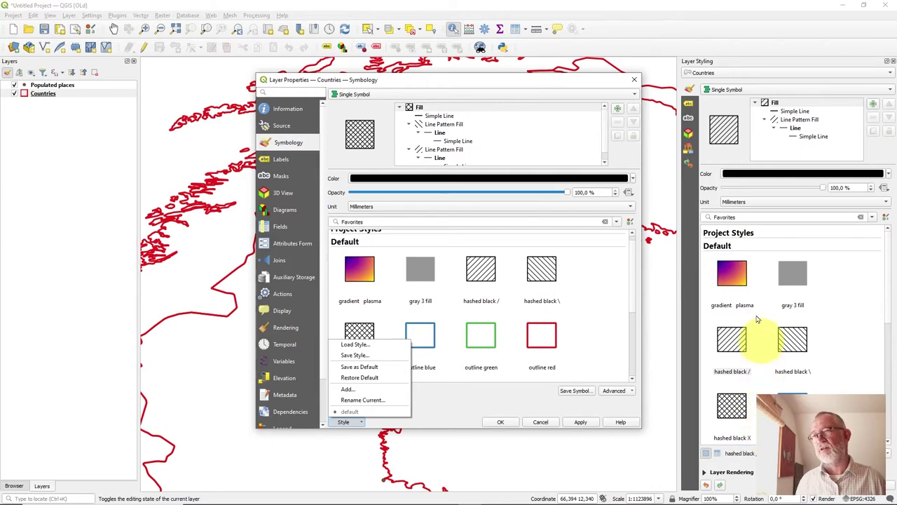
{"action": "left_click", "coordinate": [635, 79]}
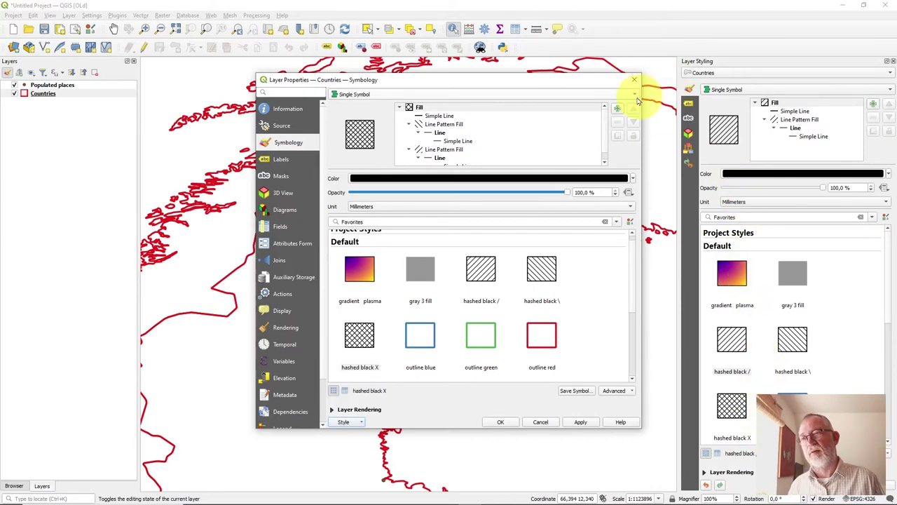
{"action": "left_click", "coordinate": [634, 78]}
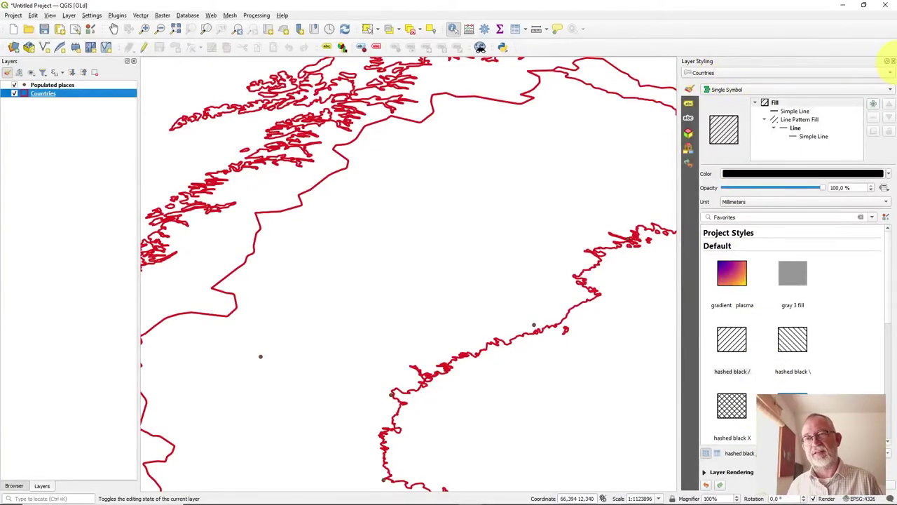
{"action": "left_click", "coordinate": [893, 62]}
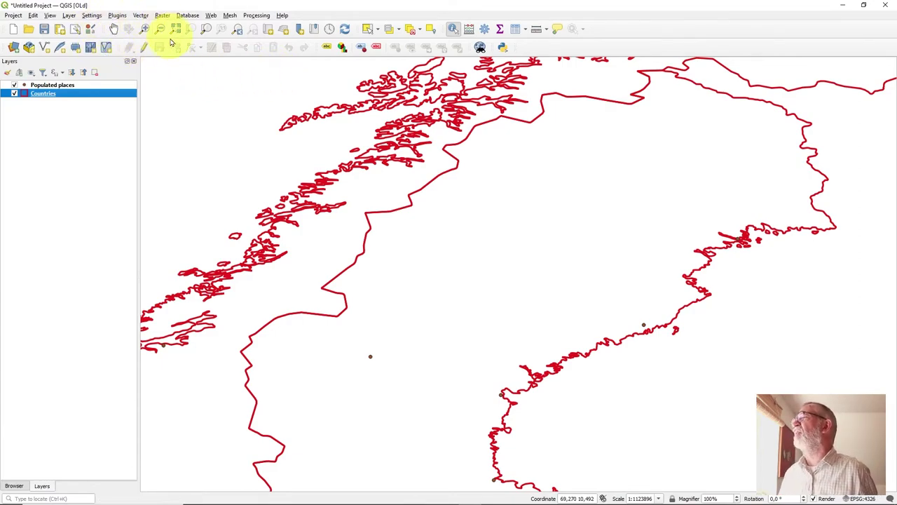
Open the Raster Calculator, move its dialog aside to look it over, and close it without calculating
{"action": "left_click", "coordinate": [160, 14]}
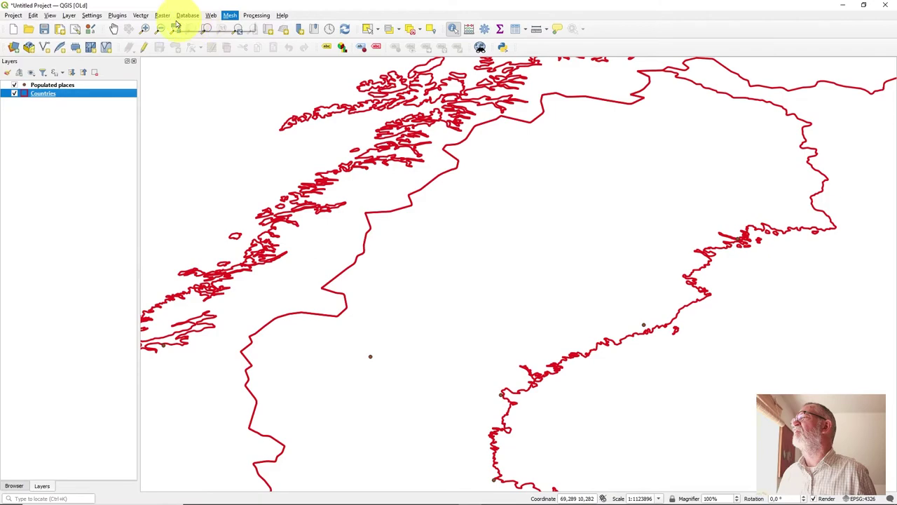
{"action": "left_click", "coordinate": [162, 15]}
{"action": "left_click", "coordinate": [172, 28]}
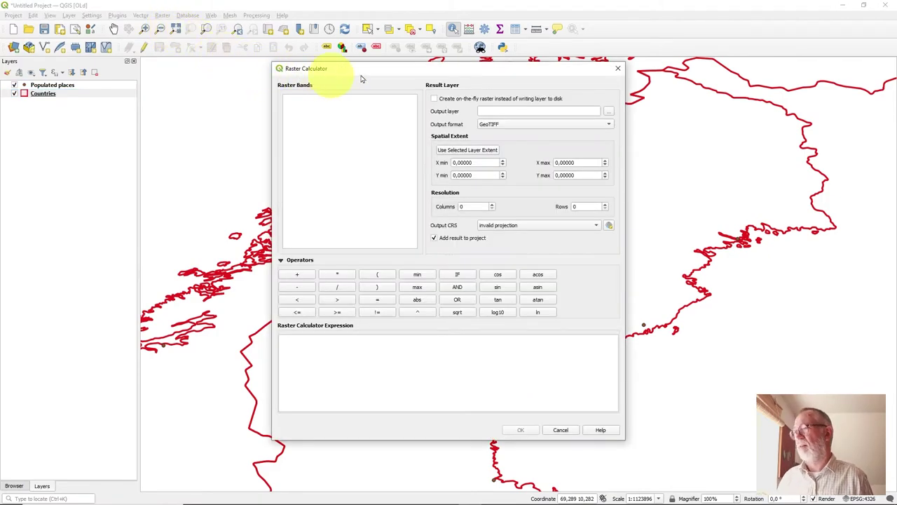
{"action": "left_click_drag", "start_coordinate": [441, 70], "coordinate": [261, 75]}
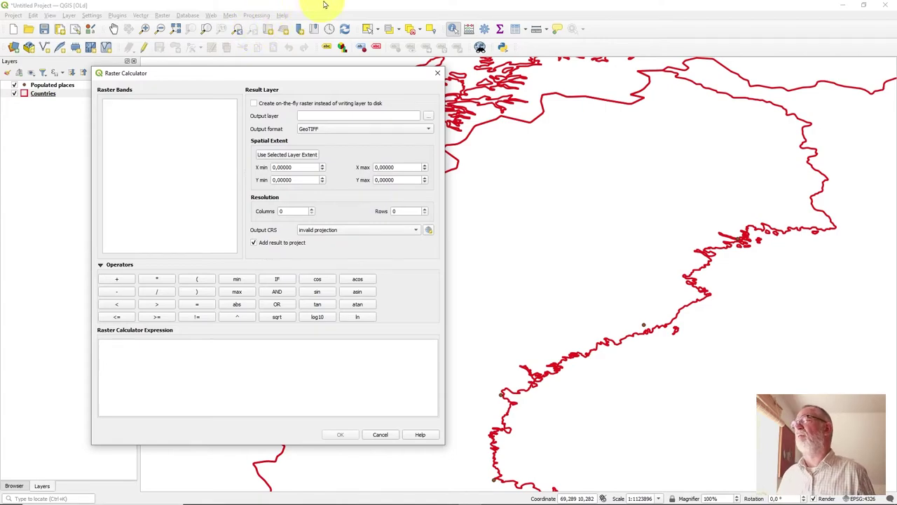
{"action": "left_click", "coordinate": [436, 74]}
Open the Processing Toolbox and search its algorithms for "rasterc"
{"action": "left_click", "coordinate": [256, 16]}
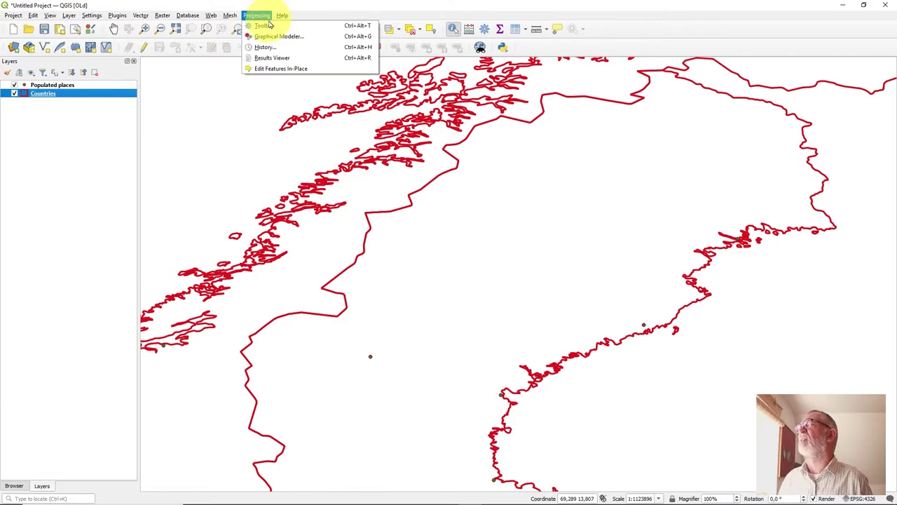
{"action": "left_click", "coordinate": [264, 25]}
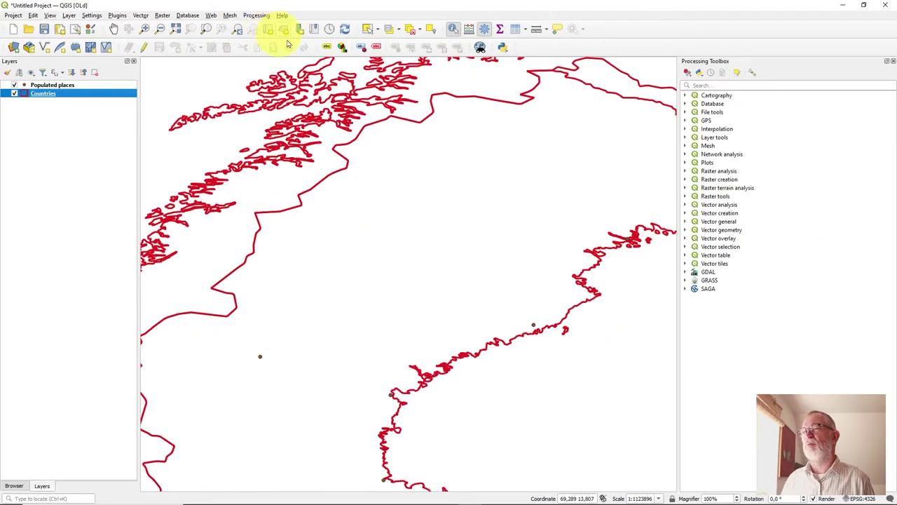
{"action": "left_click", "coordinate": [731, 86]}
{"action": "type", "text": "ras"}
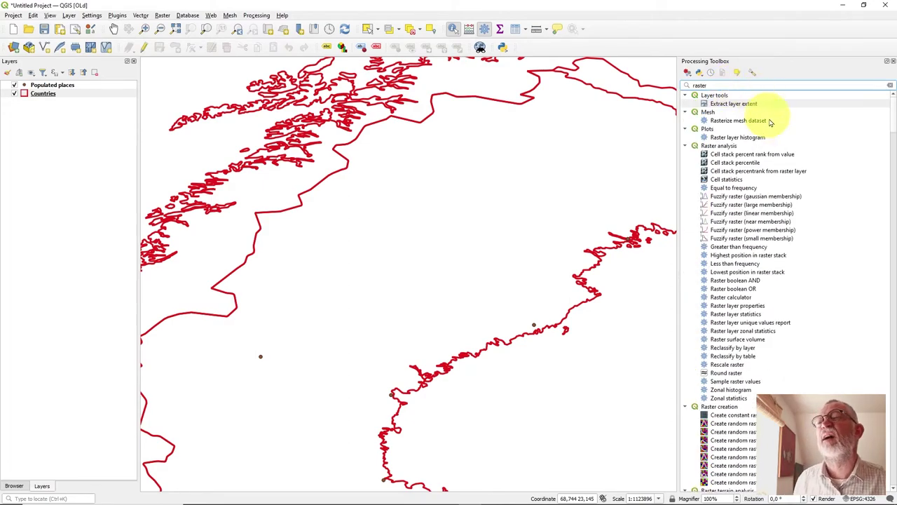
{"action": "type", "text": "ter"}
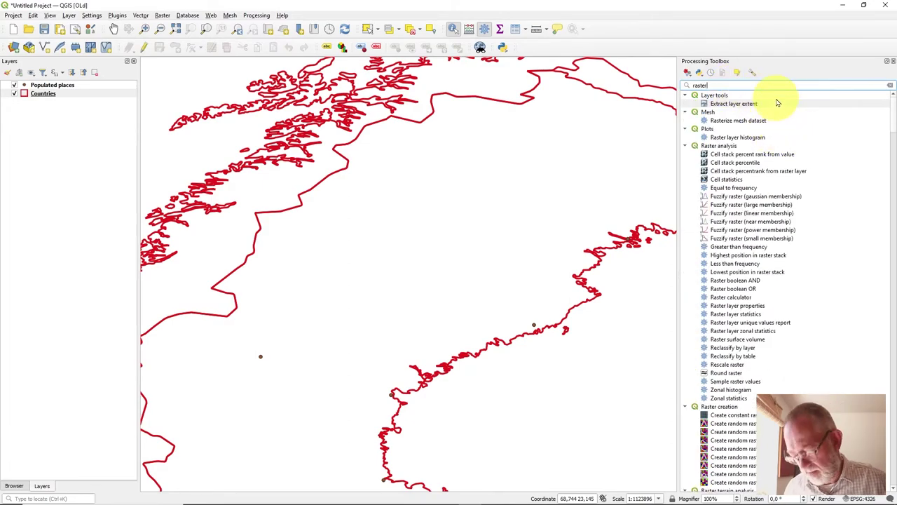
{"action": "type", "text": "c"}
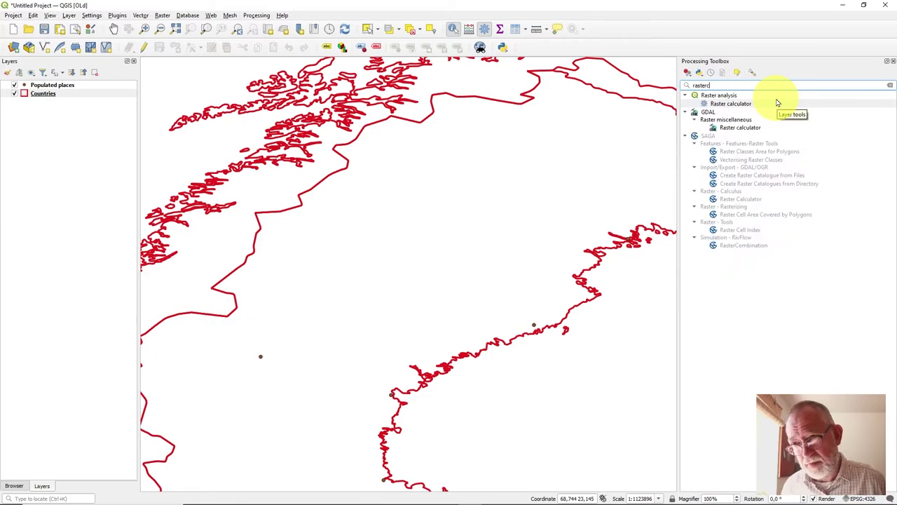
Open the Raster calculator algorithm from the Raster analysis group and enlarge its dialog to show all operators and parameters
{"action": "left_click", "coordinate": [732, 104]}
{"action": "double_click", "coordinate": [732, 105]}
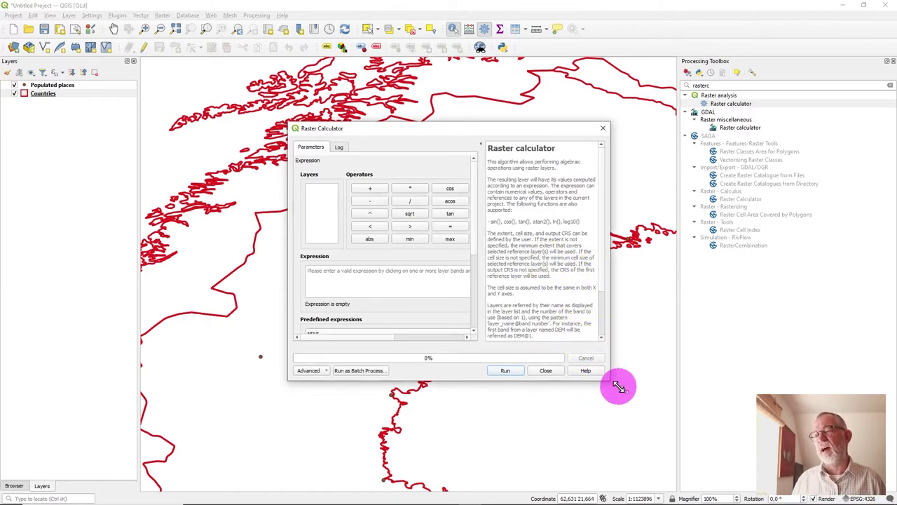
{"action": "left_click_drag", "start_coordinate": [607, 381], "coordinate": [827, 473]}
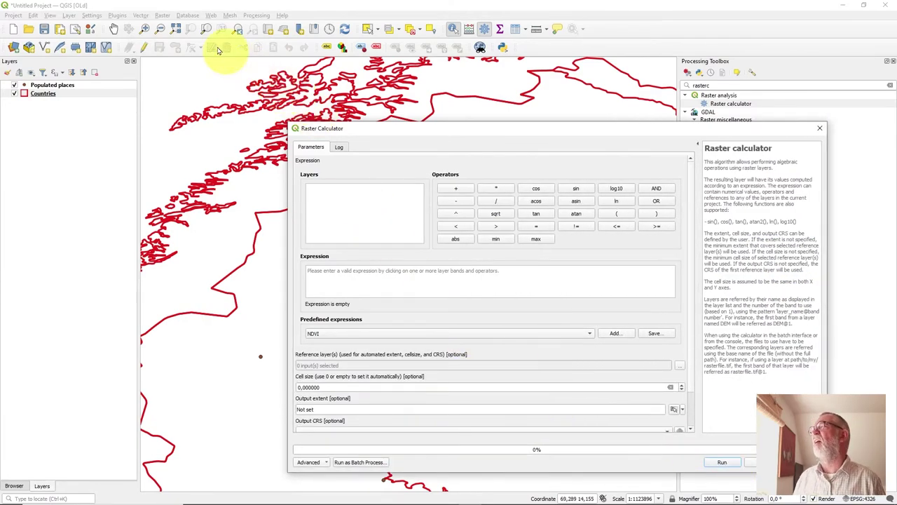
Open the standard Raster Calculator beside the toolbox version to compare them, and close both dialogs without calculating
{"action": "left_click", "coordinate": [164, 16]}
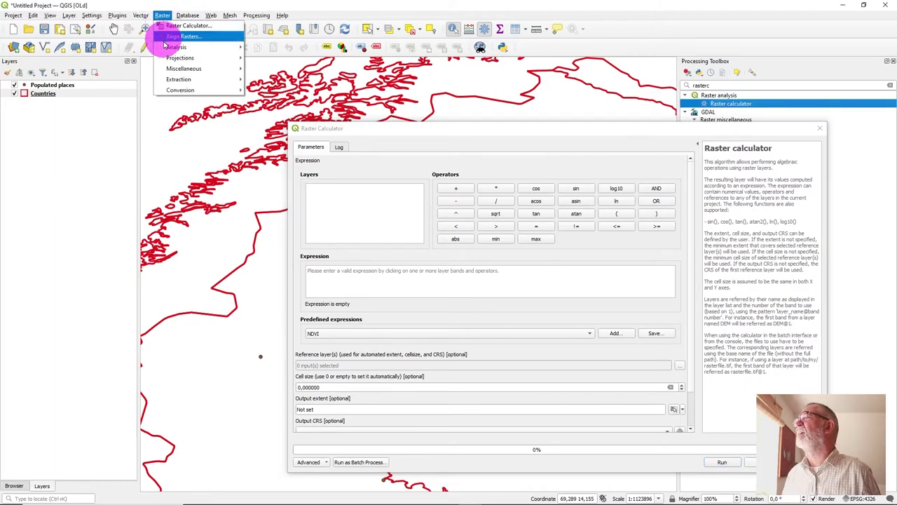
{"action": "left_click", "coordinate": [167, 27]}
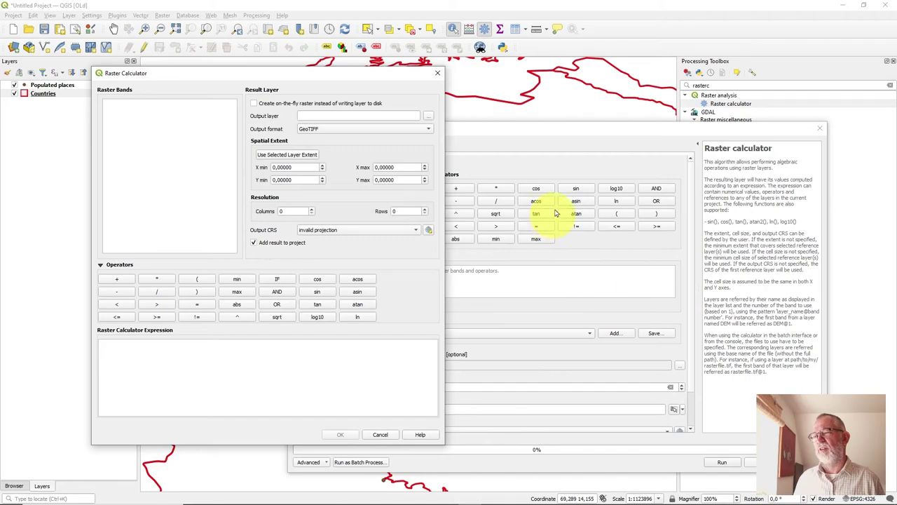
{"action": "left_click", "coordinate": [596, 124]}
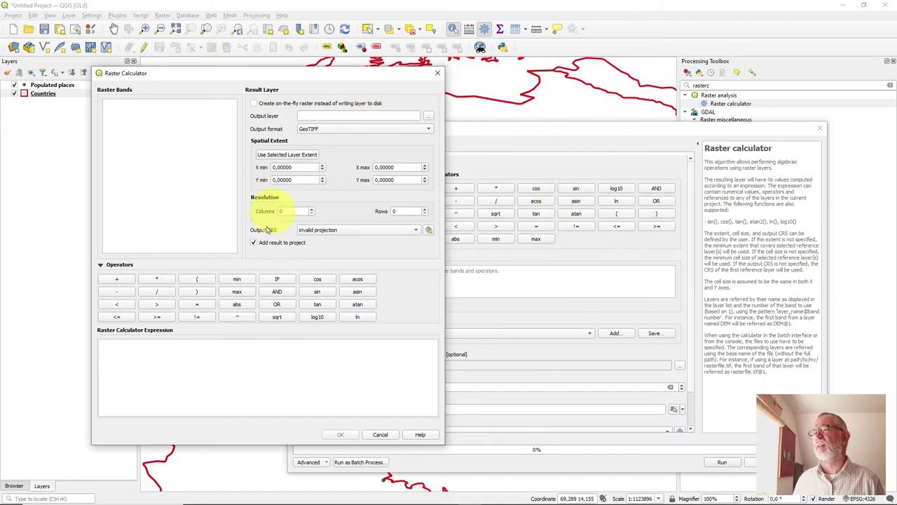
{"action": "left_click", "coordinate": [436, 73]}
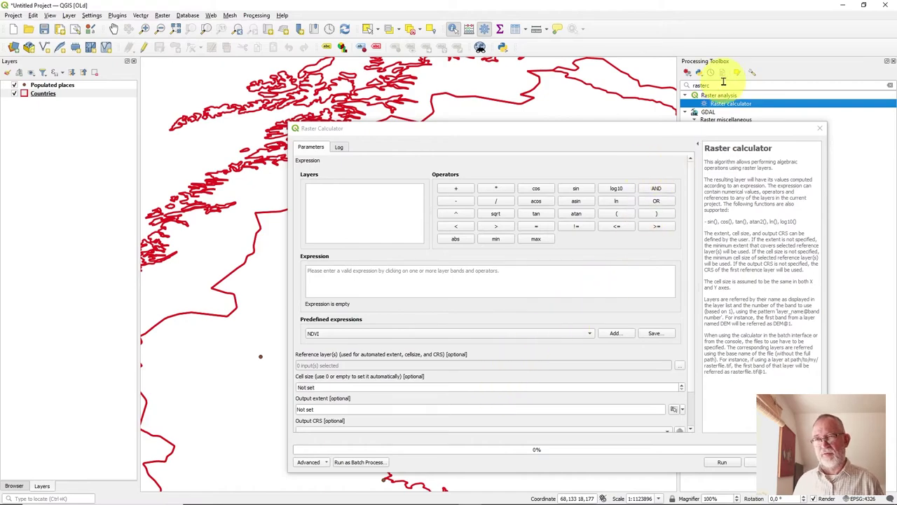
{"action": "left_click", "coordinate": [821, 130]}
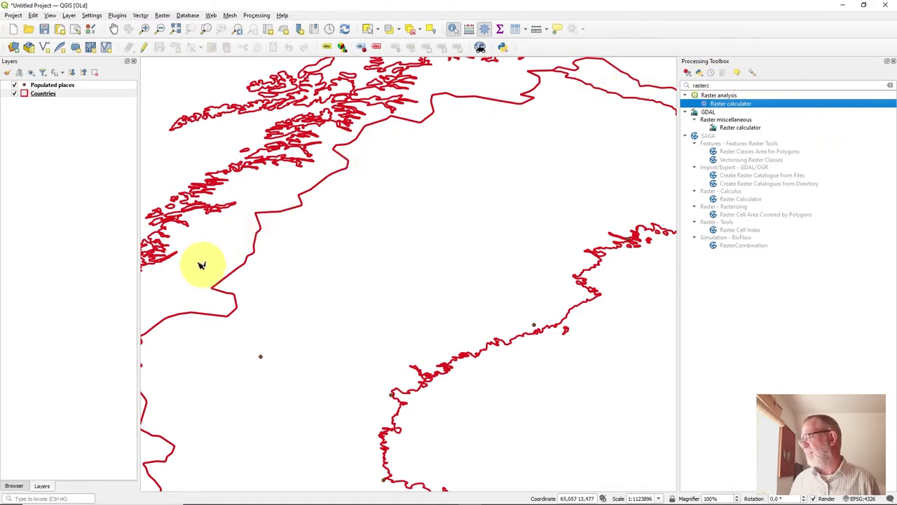
Search the locator bar for "raster cal"
{"action": "left_click", "coordinate": [54, 496]}
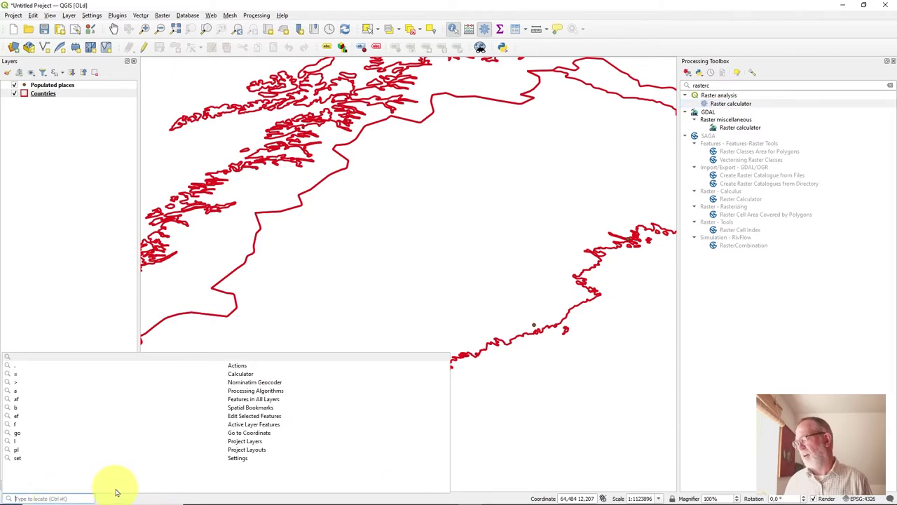
{"action": "type", "text": "raster"}
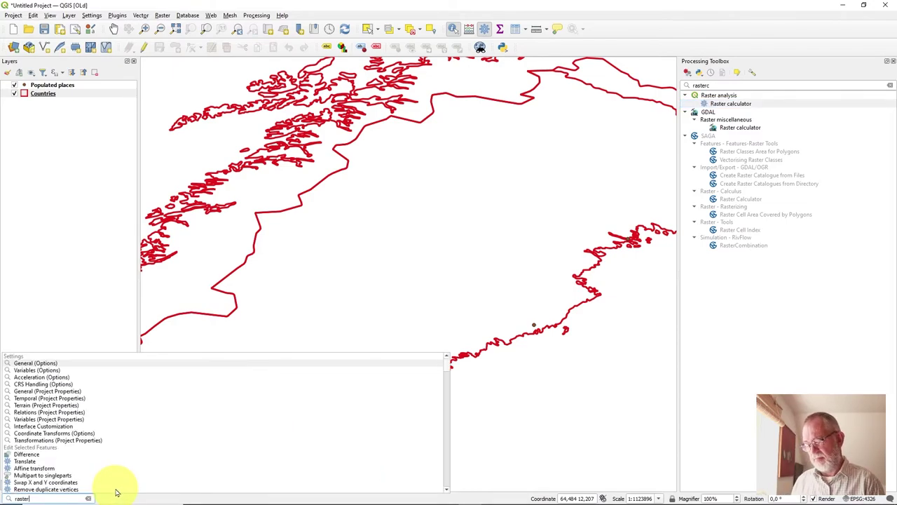
{"action": "type", "text": " cal"}
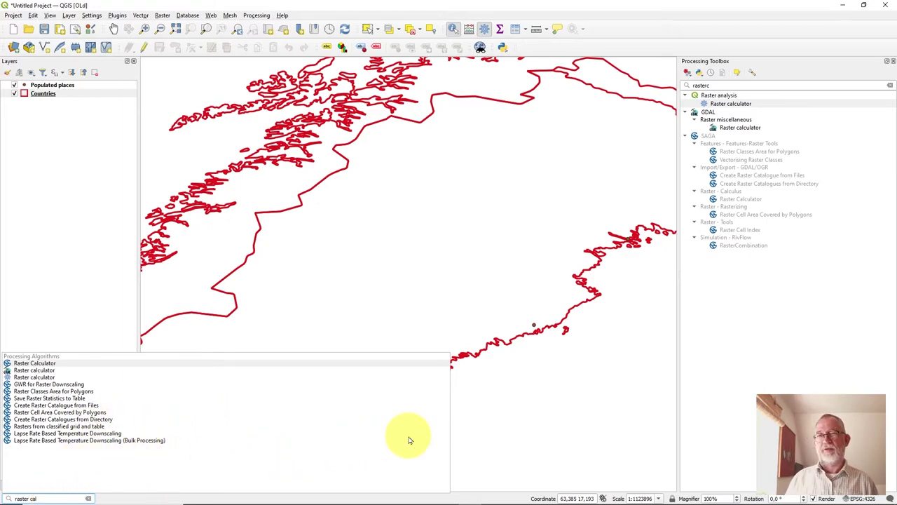
Close the Processing Toolbox and identify Sweden on the map, then reopen the toolbox and close the Identify Results panel
{"action": "left_click", "coordinate": [892, 61]}
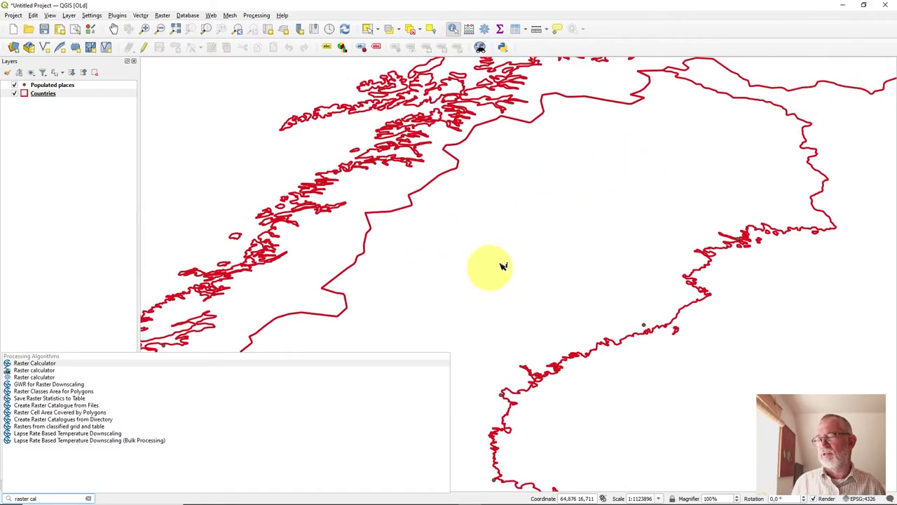
{"action": "left_click", "coordinate": [527, 259]}
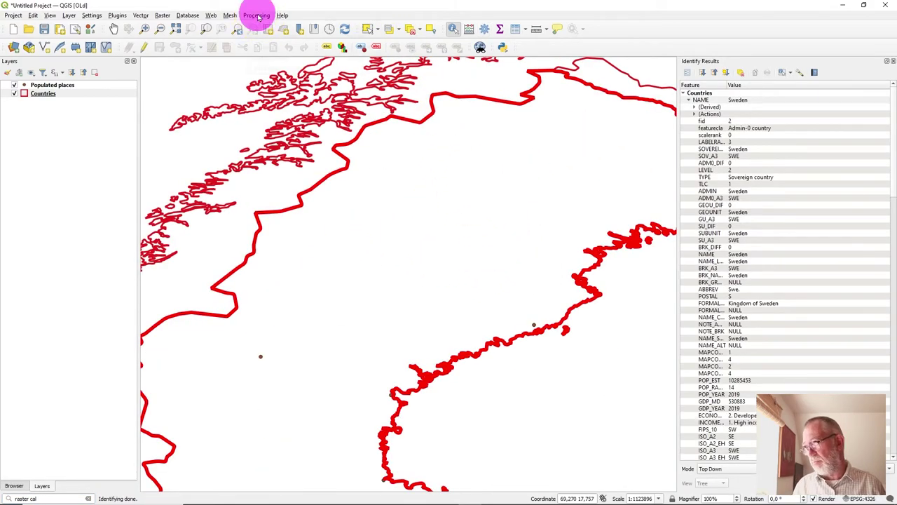
{"action": "left_click", "coordinate": [256, 16]}
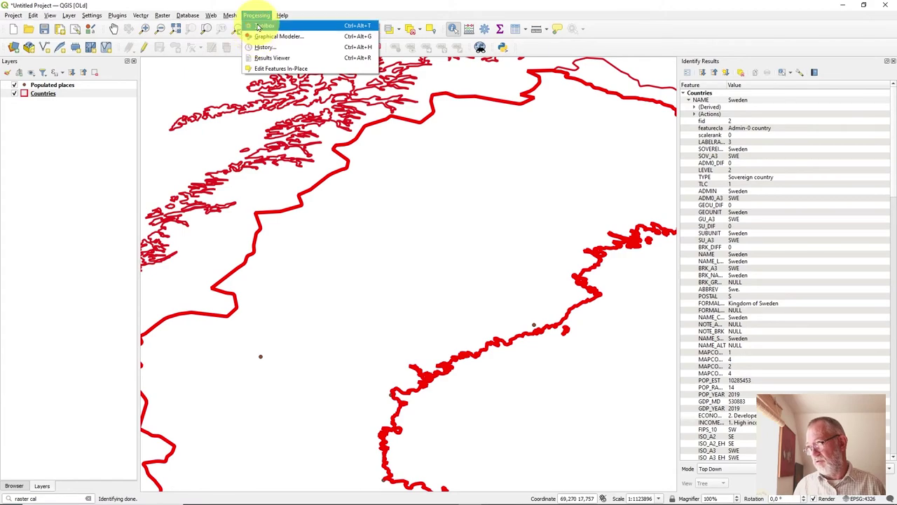
{"action": "left_click", "coordinate": [261, 26]}
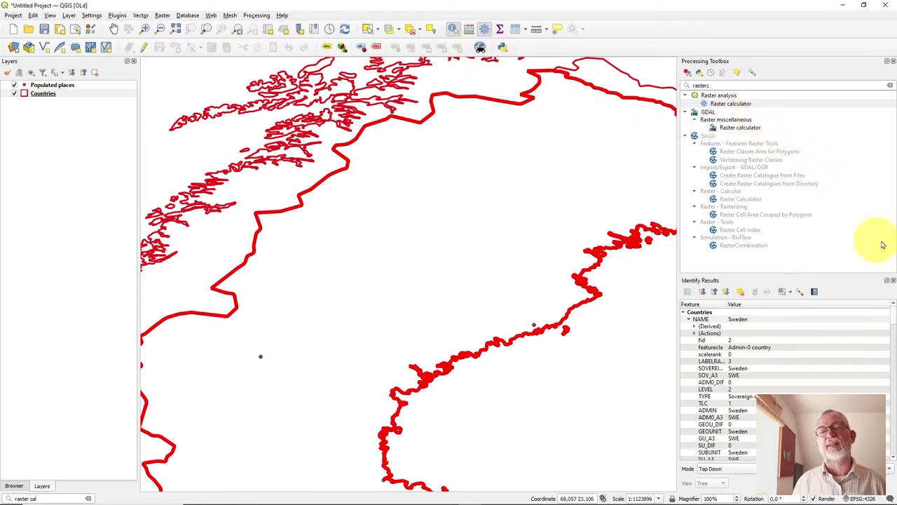
{"action": "left_click", "coordinate": [893, 281]}
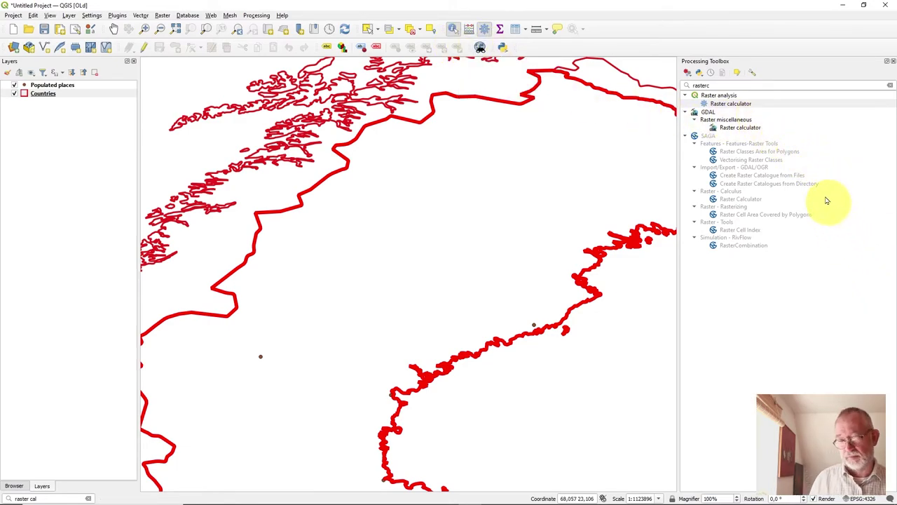
Open the active user profile's folder in File Explorer and reposition its window so the whole folder listing is in view
{"action": "key", "text": "ctrl+2"}
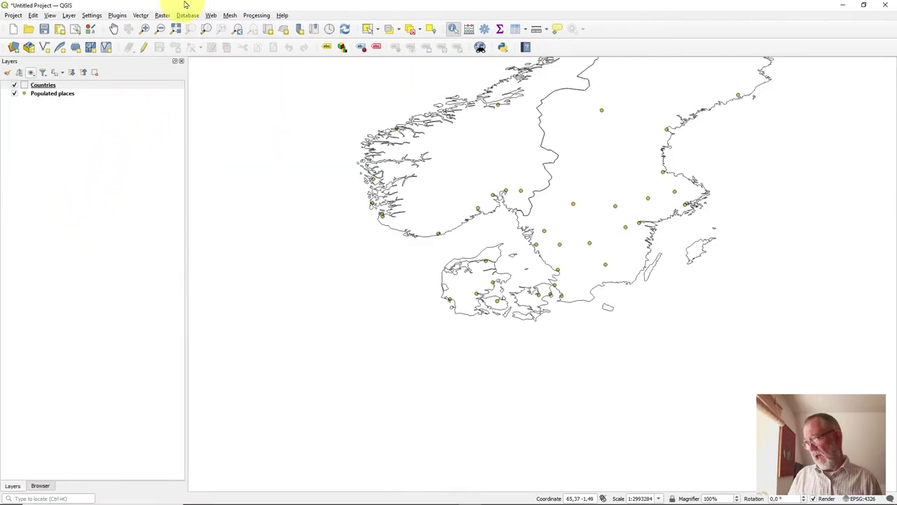
{"action": "left_click", "coordinate": [91, 15]}
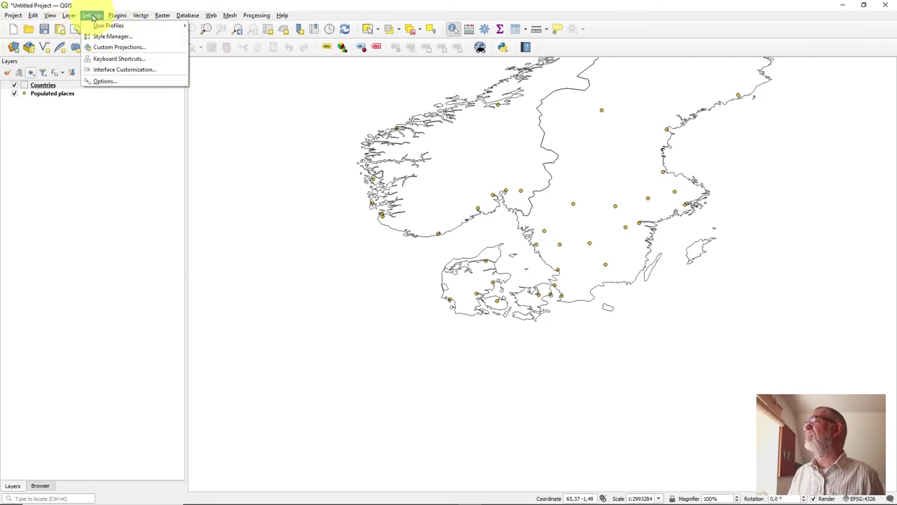
{"action": "left_click", "coordinate": [94, 16]}
{"action": "left_click", "coordinate": [91, 15]}
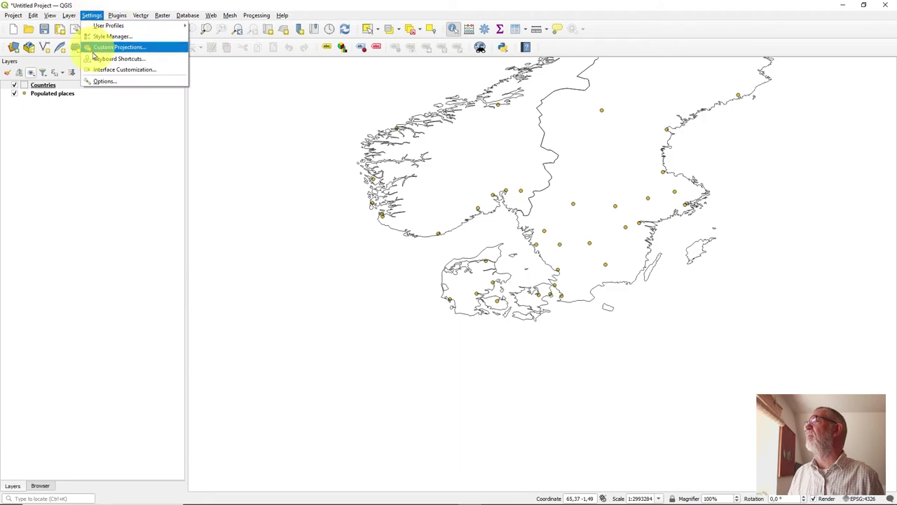
{"action": "mouse_move", "coordinate": [112, 29]}
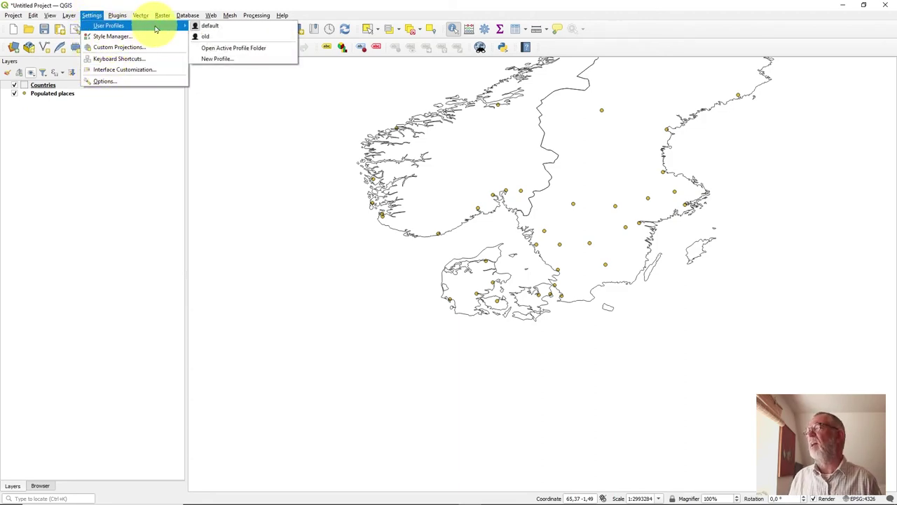
{"action": "left_click", "coordinate": [265, 51]}
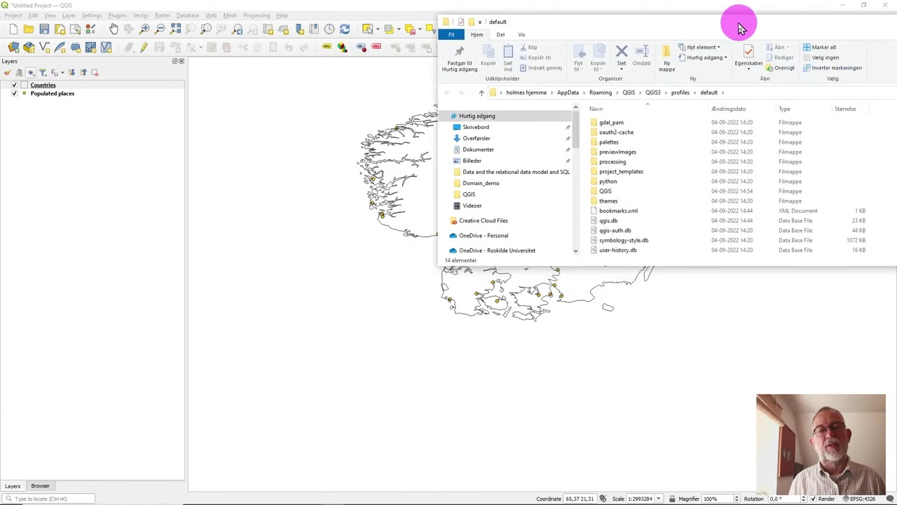
{"action": "left_click_drag", "start_coordinate": [738, 22], "coordinate": [432, 83]}
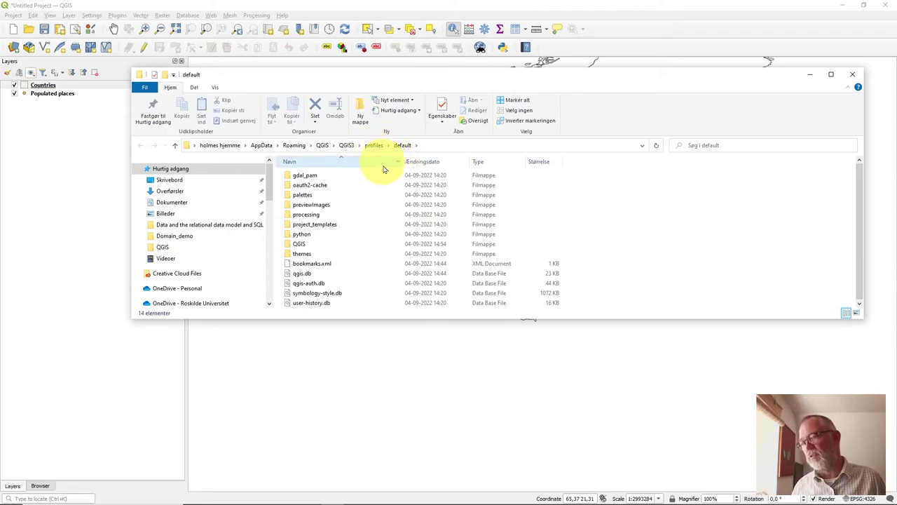
Go up to the profiles folder and delete the "old" profile folder
{"action": "left_click", "coordinate": [374, 146]}
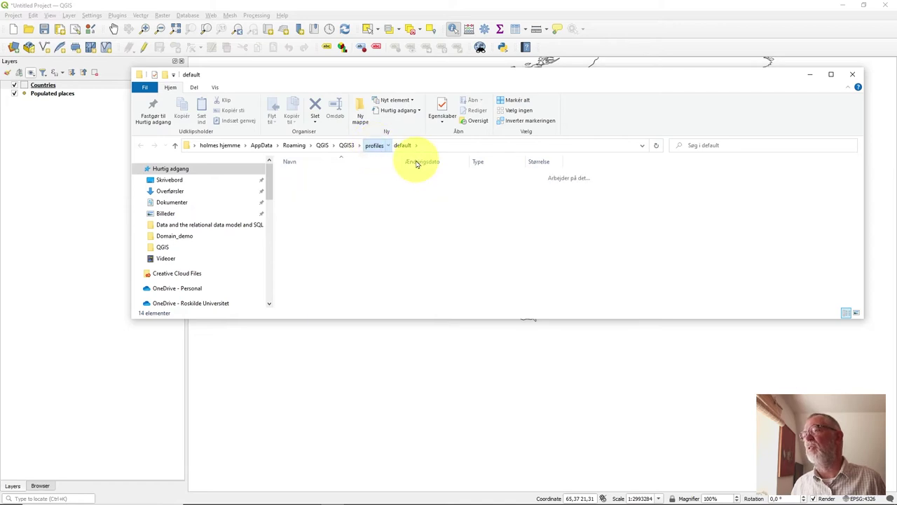
{"action": "right_click", "coordinate": [298, 186]}
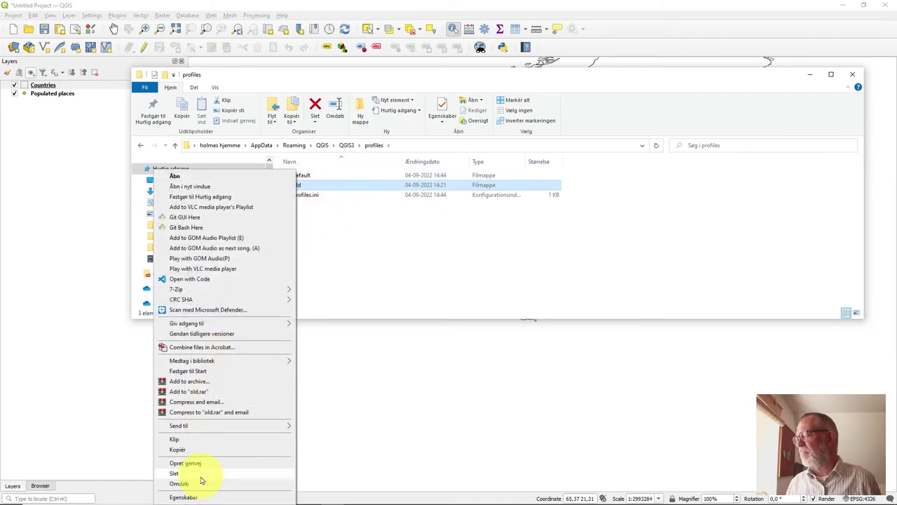
{"action": "left_click", "coordinate": [200, 474]}
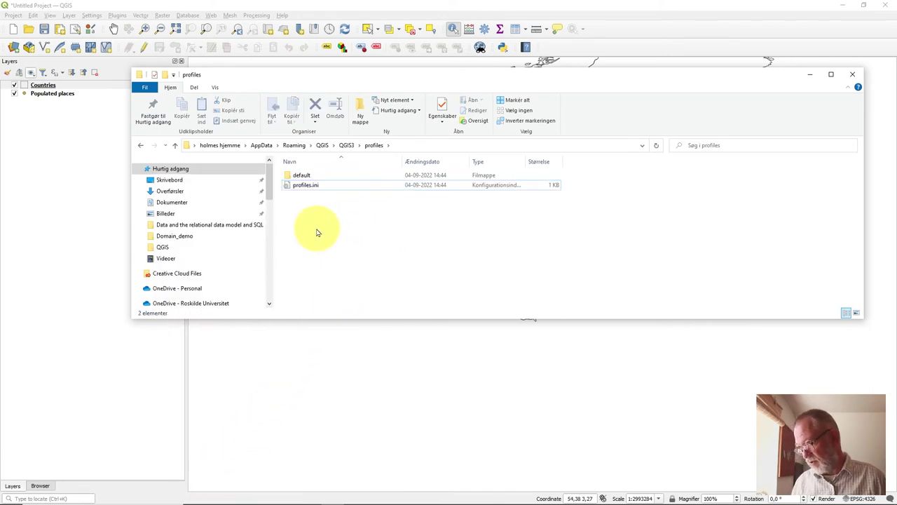
Select the default profile folder, and close QGIS while discarding the unsaved project
{"action": "left_click_drag", "start_coordinate": [317, 233], "coordinate": [300, 176]}
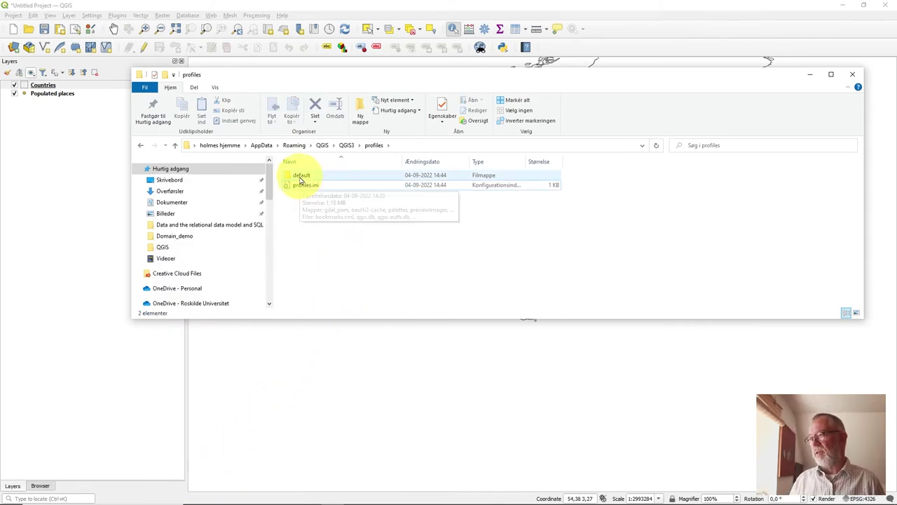
{"action": "left_click", "coordinate": [300, 177]}
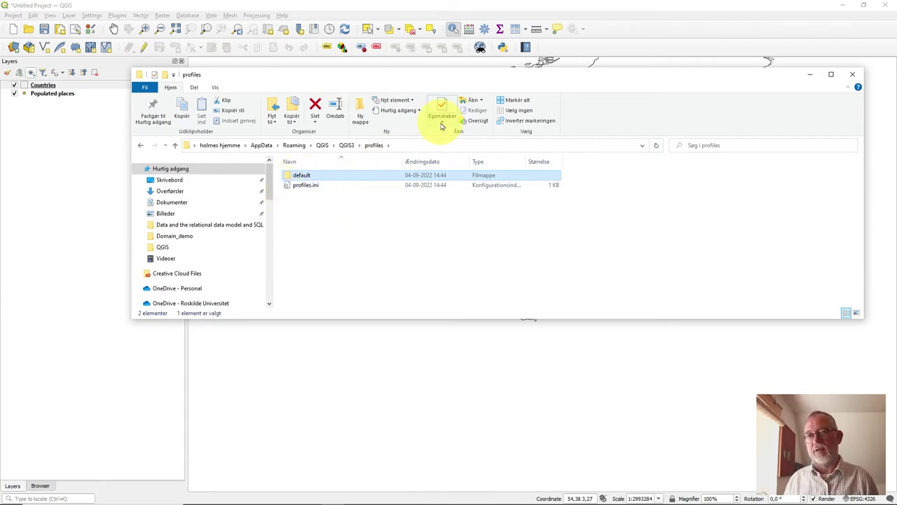
{"action": "left_click", "coordinate": [889, 7]}
{"action": "left_click", "coordinate": [889, 6]}
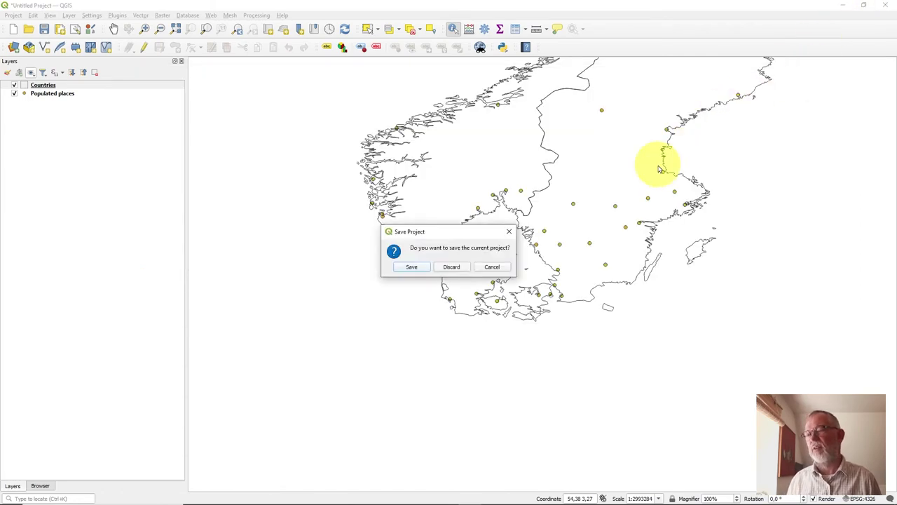
{"action": "left_click", "coordinate": [452, 267]}
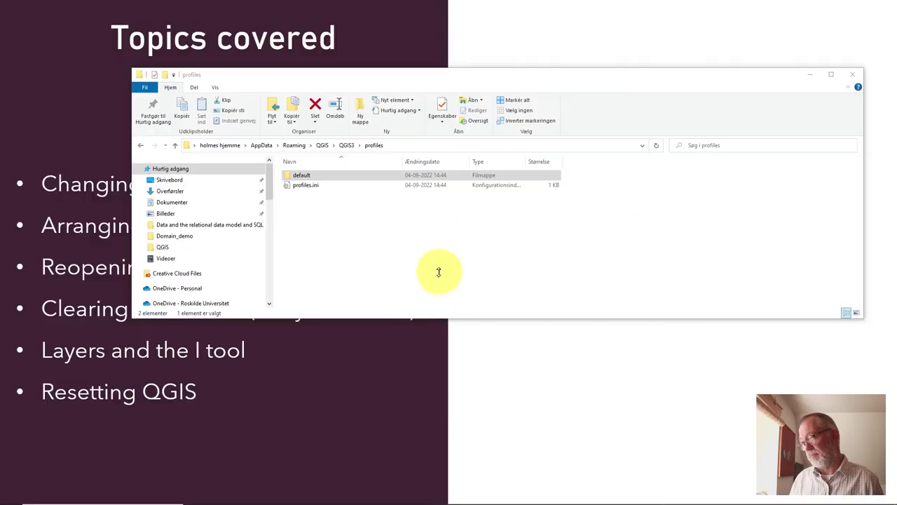
Copy the default profile folder and paste the duplicate into the same profiles folder
{"action": "right_click", "coordinate": [297, 177]}
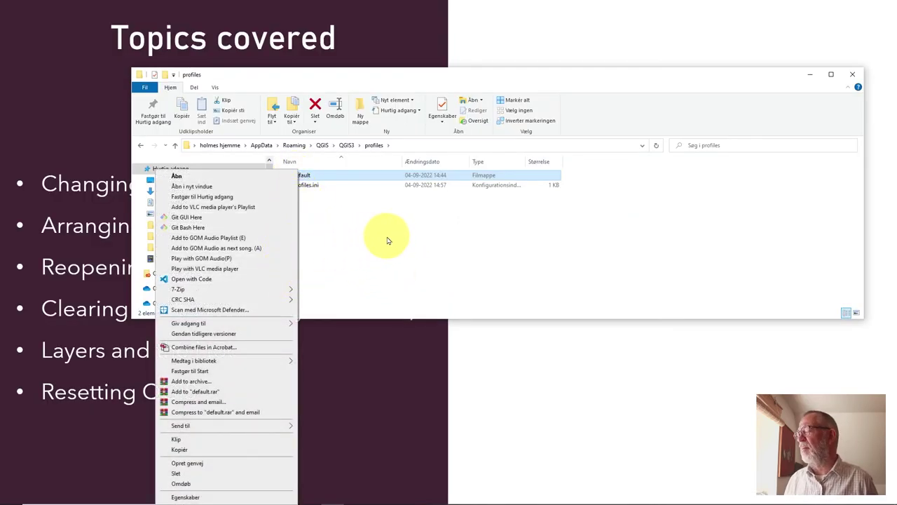
{"action": "left_click", "coordinate": [337, 213]}
{"action": "left_click", "coordinate": [297, 179]}
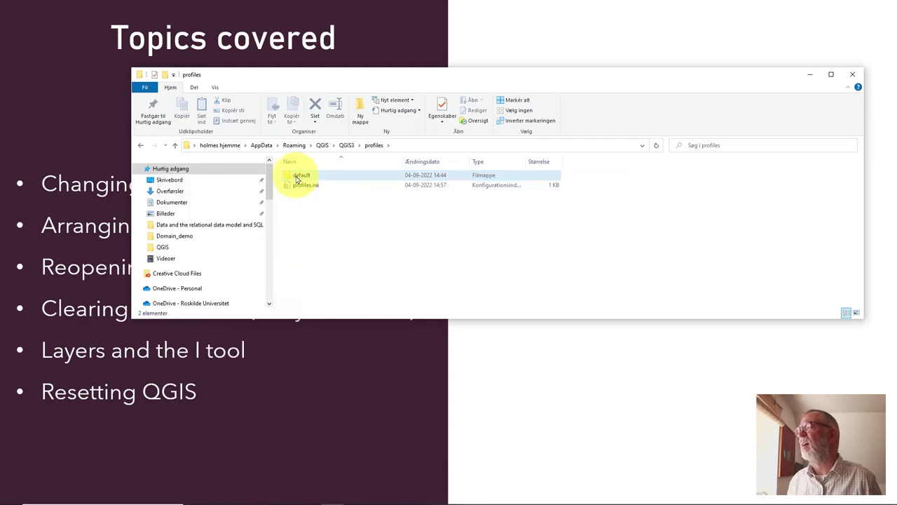
{"action": "left_click", "coordinate": [296, 179]}
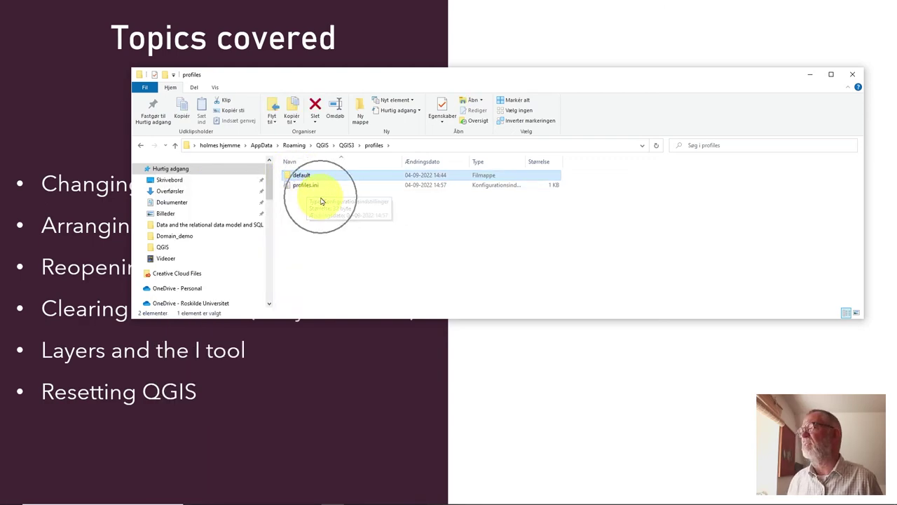
{"action": "left_click", "coordinate": [330, 214]}
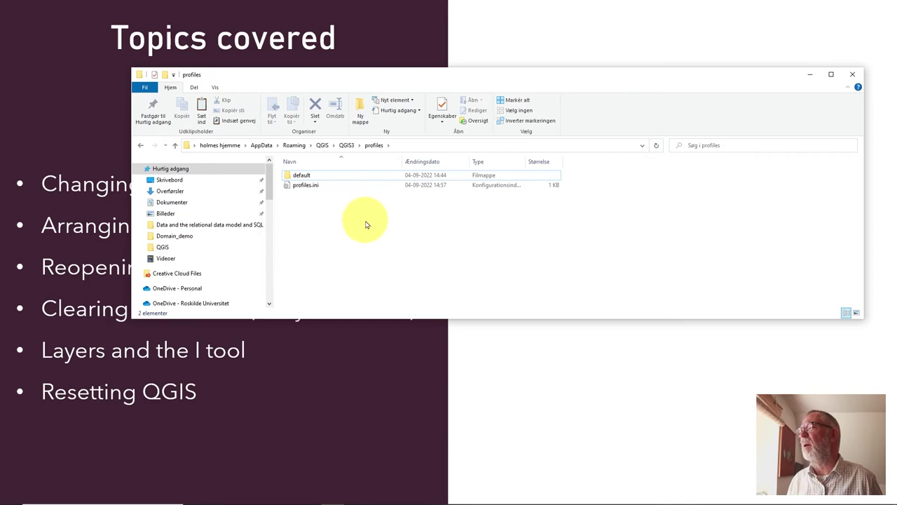
{"action": "key", "text": "ctrl+v"}
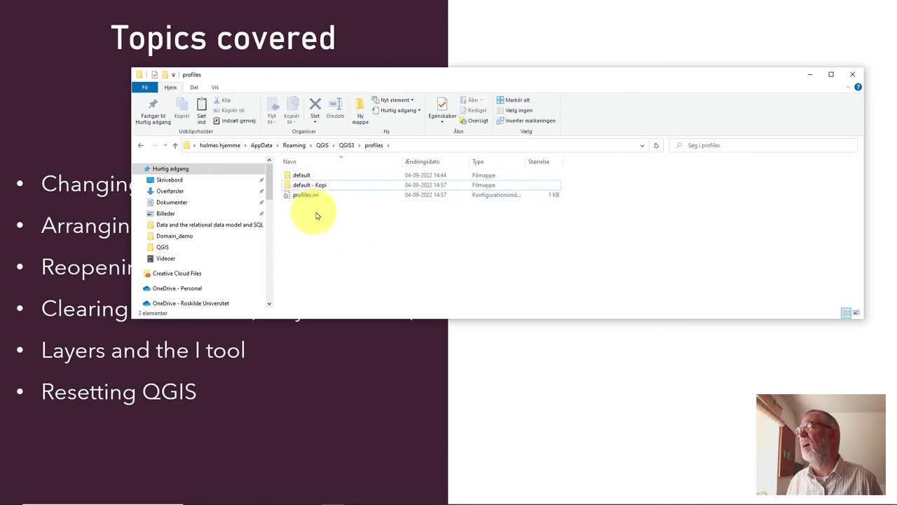
Rename the duplicated profile folder as "OLd" and delete the original default folder
{"action": "left_click", "coordinate": [320, 186]}
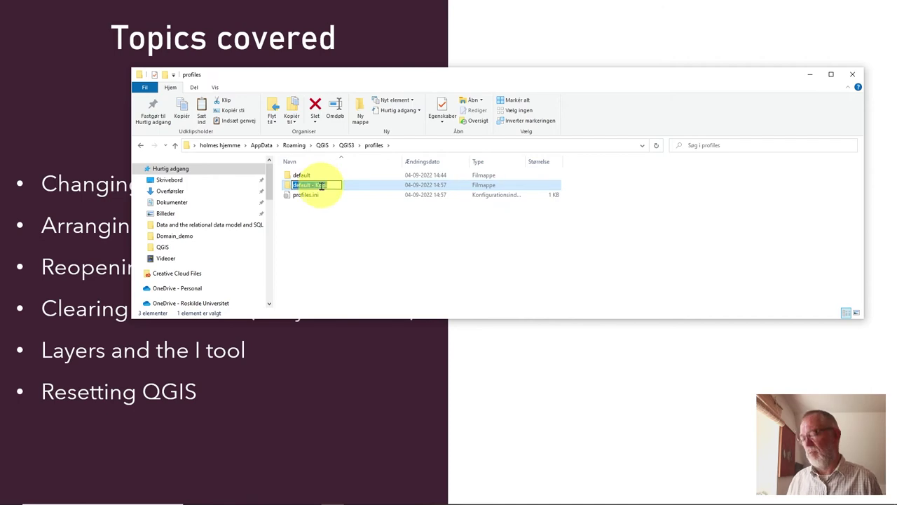
{"action": "type", "text": "OLd"}
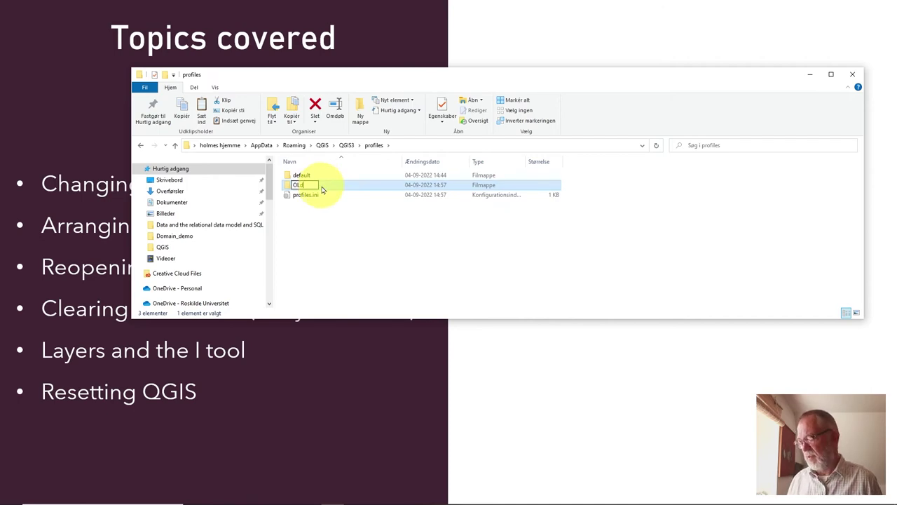
{"action": "left_click", "coordinate": [299, 192]}
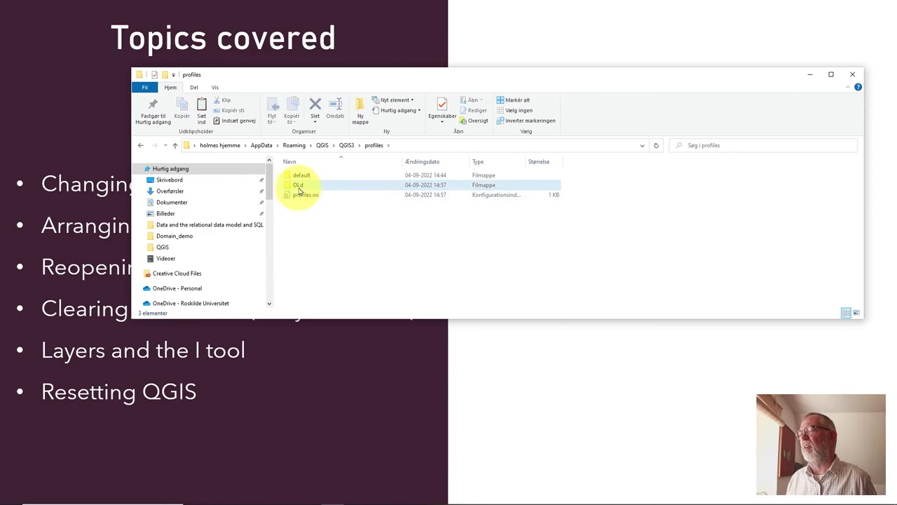
{"action": "left_click", "coordinate": [298, 179]}
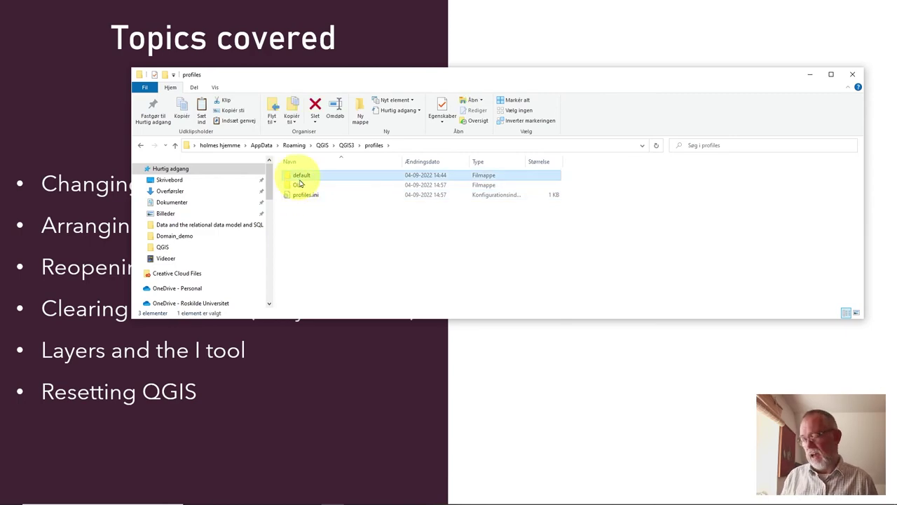
{"action": "key", "text": "Delete"}
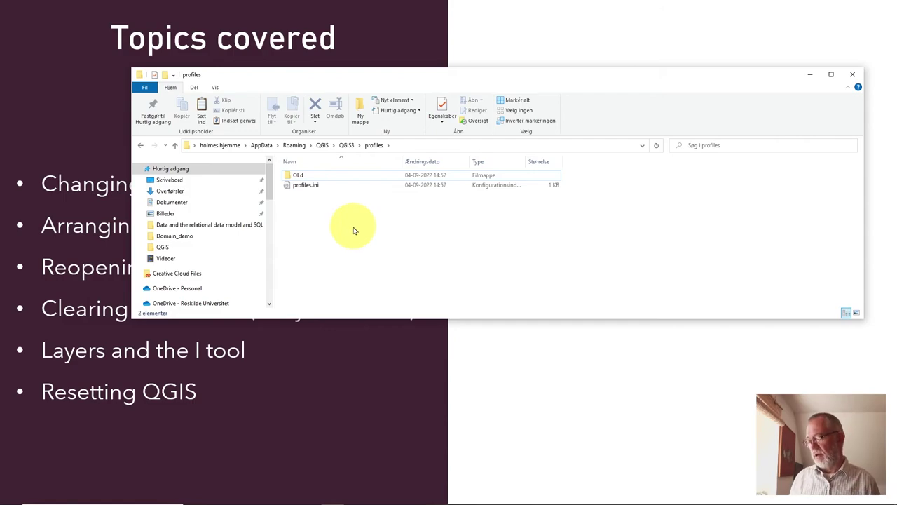
Search Windows for "qgis" and launch QGIS Desktop 3.26.2
{"action": "key", "text": "super"}
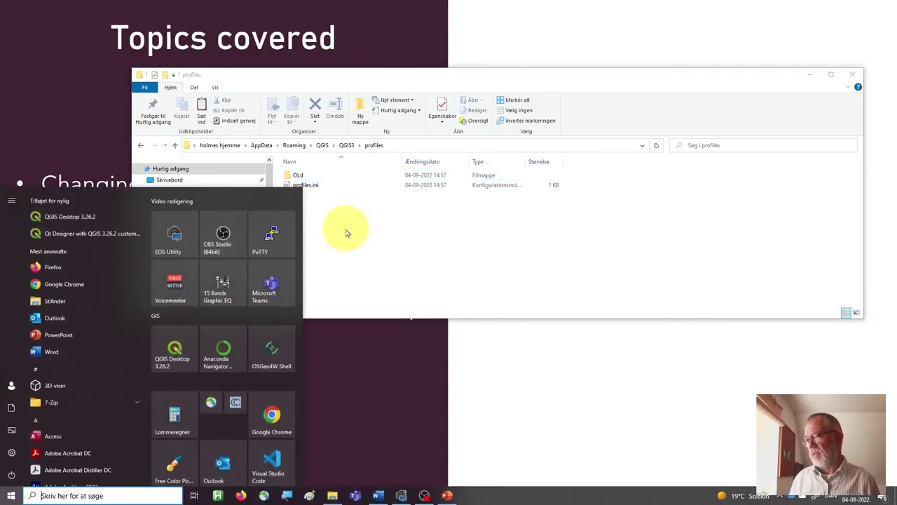
{"action": "type", "text": "qgis"}
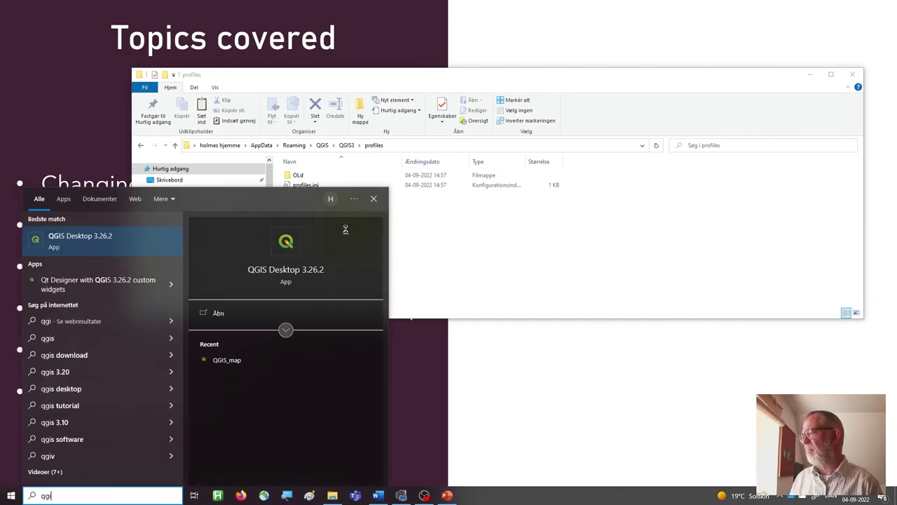
{"action": "key", "text": "Return"}
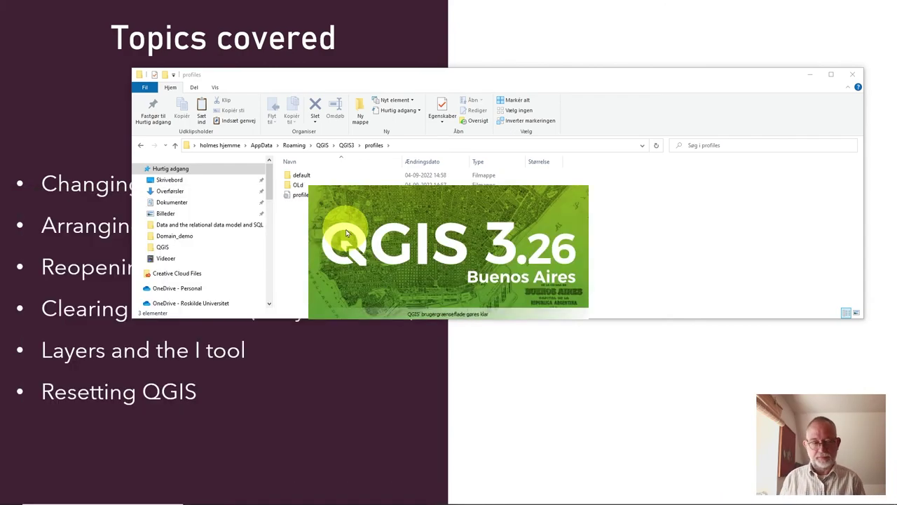